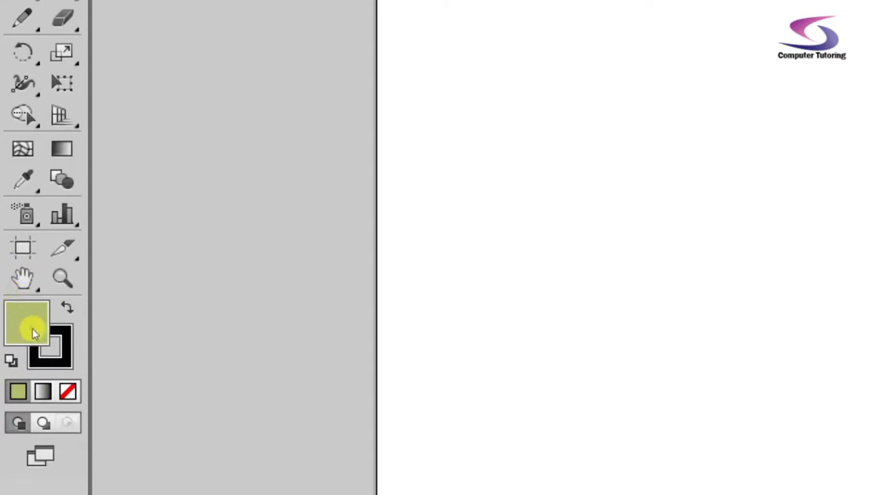
Set the fill to none and the stroke colour to dark red (#9c2927).
key(slash)
key(x)
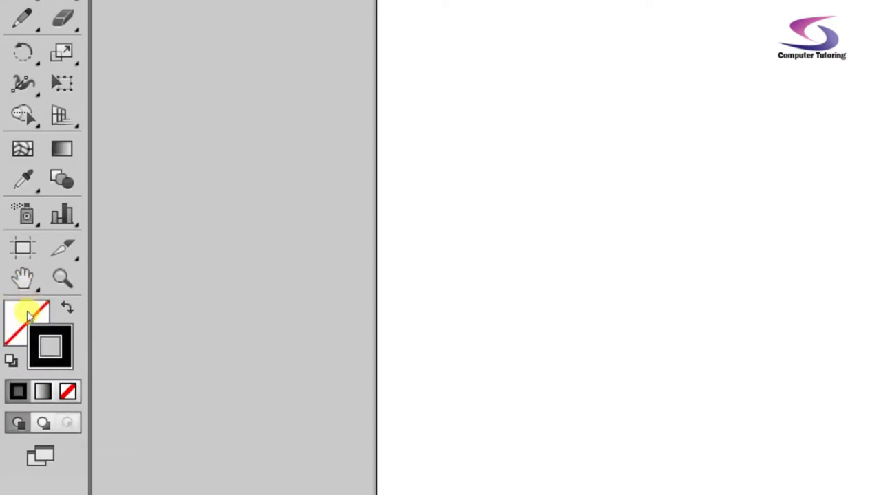
double_click(28, 315)
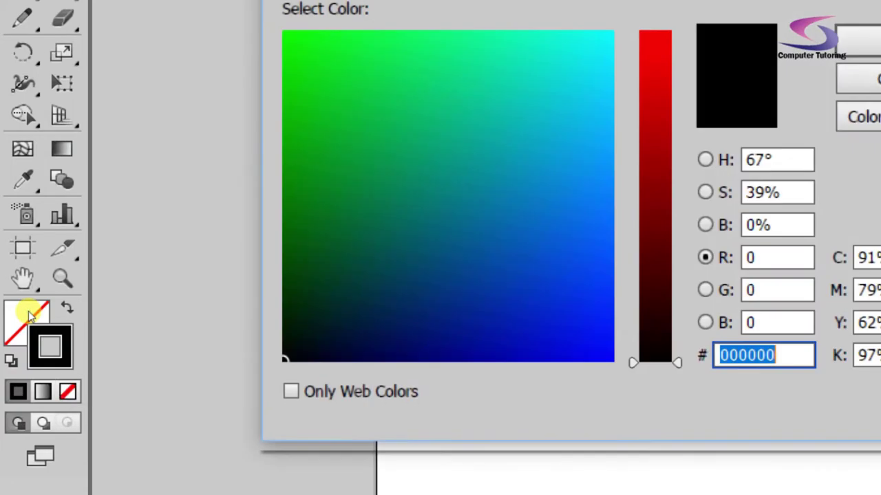
click(324, 179)
click(287, 236)
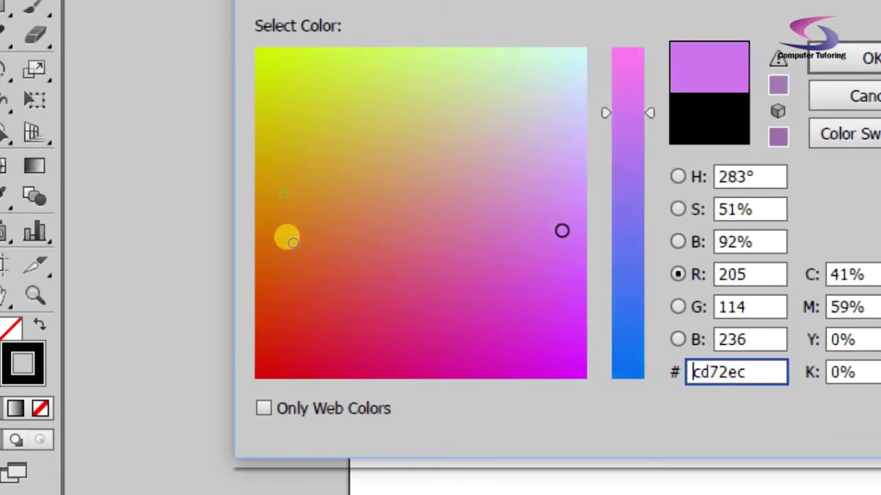
click(275, 178)
click(305, 324)
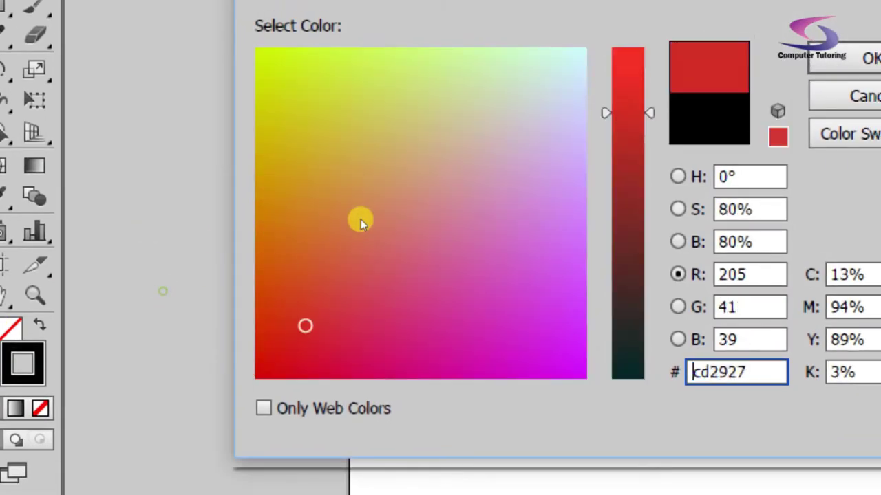
click(324, 183)
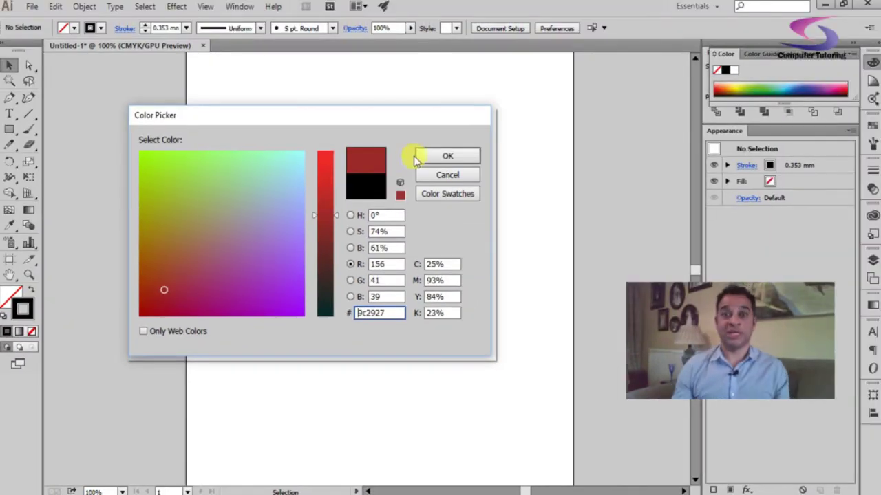
click(447, 157)
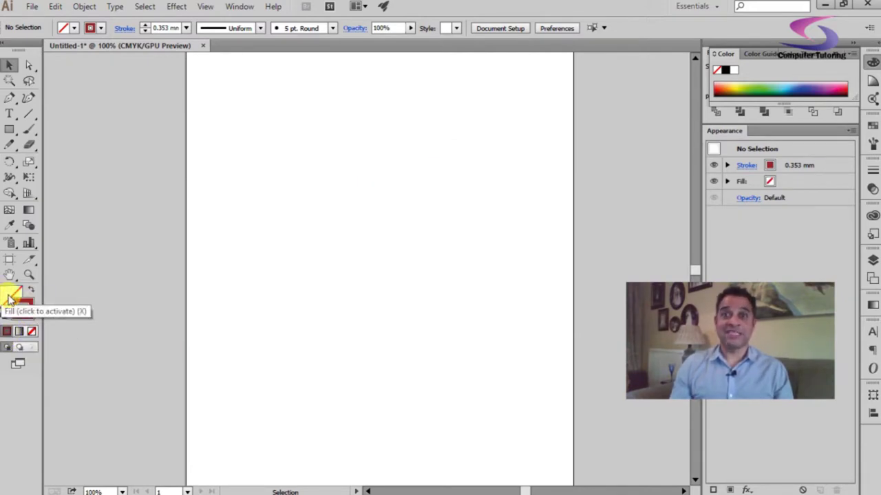
Set the stroke weight to 1 mm and switch to the Pen tool.
click(145, 24)
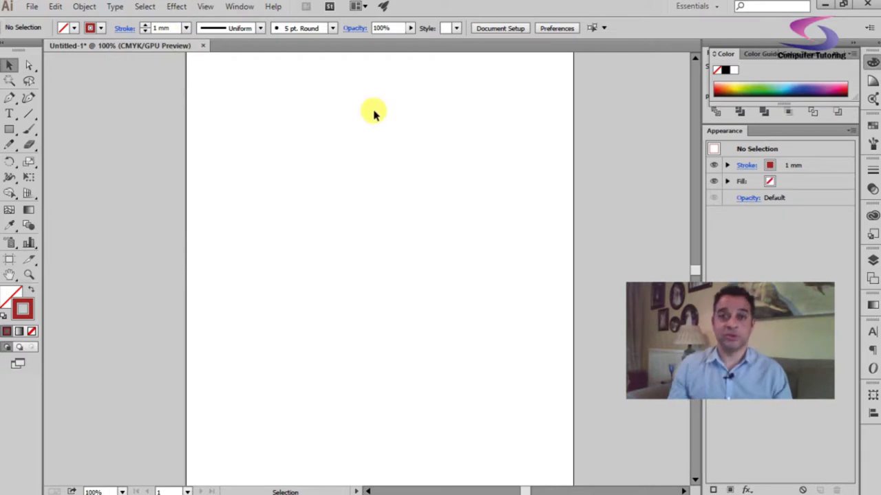
click(11, 103)
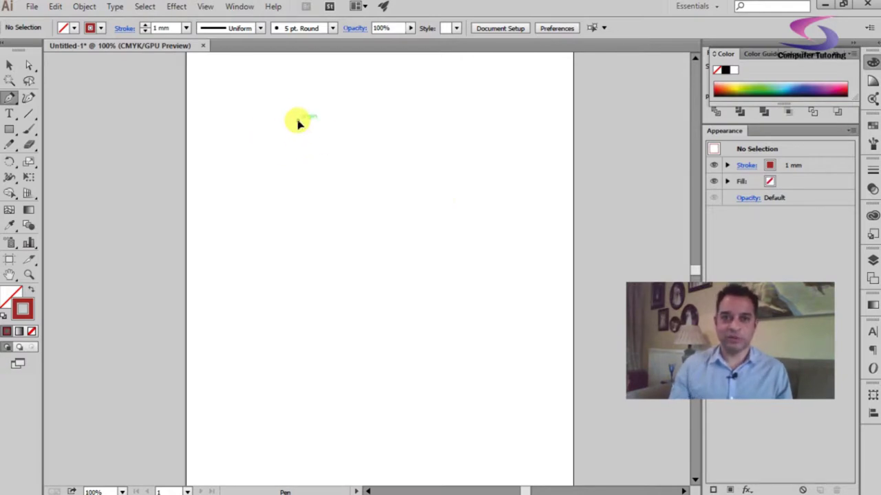
Draw a curve from the rim anchor down to the stem point, ending in a sharp corner.
drag(298, 121, 298, 146)
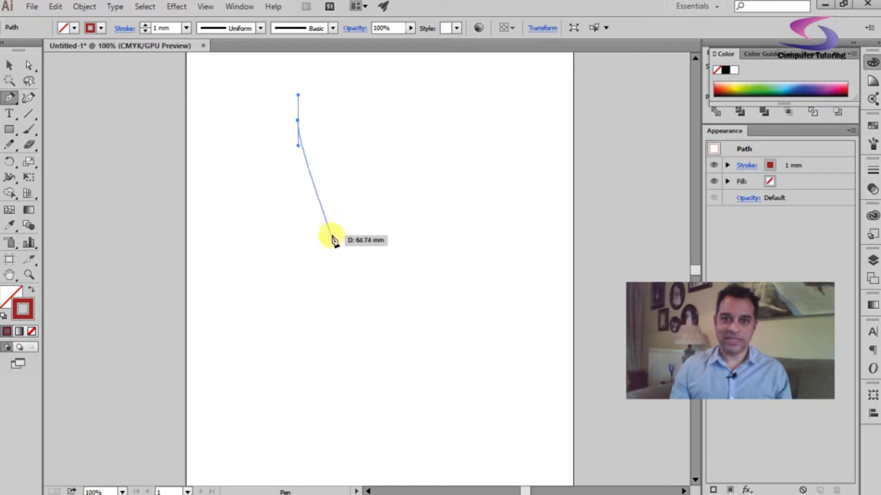
drag(339, 233, 390, 269)
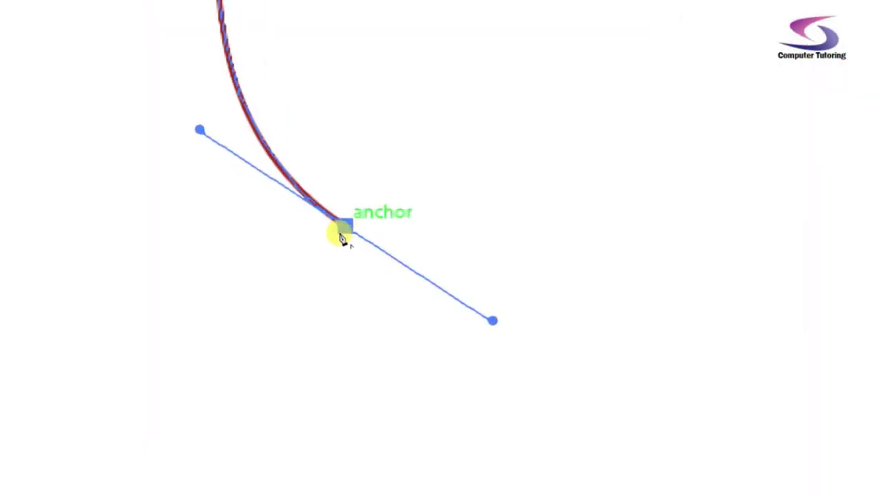
click(342, 237)
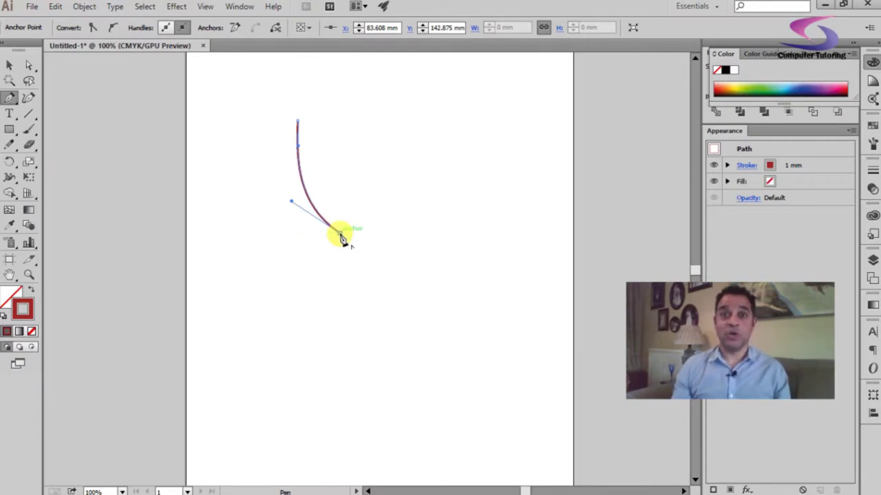
Add a straight vertical stem and a flared foot, then select the finished profile path.
drag(339, 233, 342, 313)
click(341, 311)
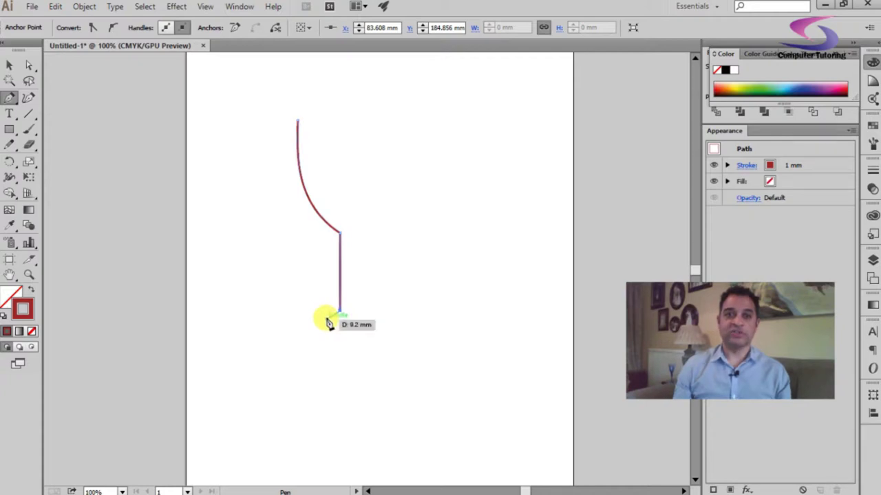
mouse_move(329, 325)
mouse_down()
mouse_move(317, 322)
mouse_move(315, 334)
mouse_move(313, 326)
mouse_up()
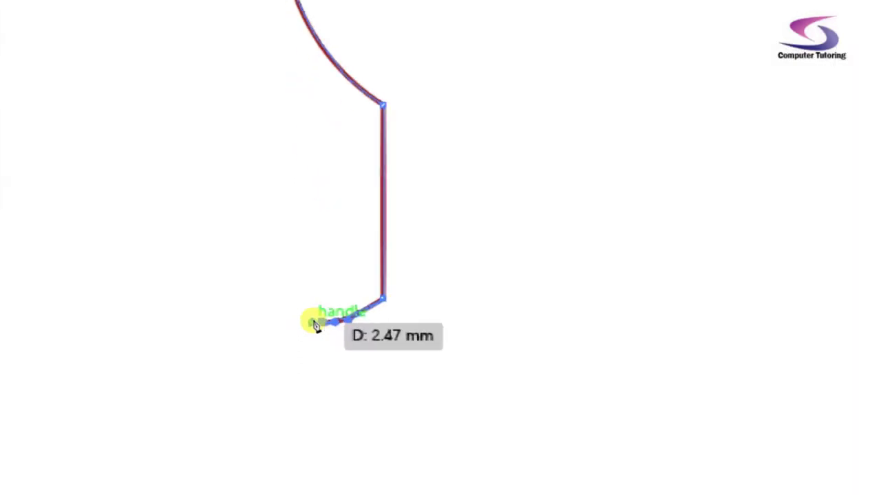
drag(314, 326, 347, 330)
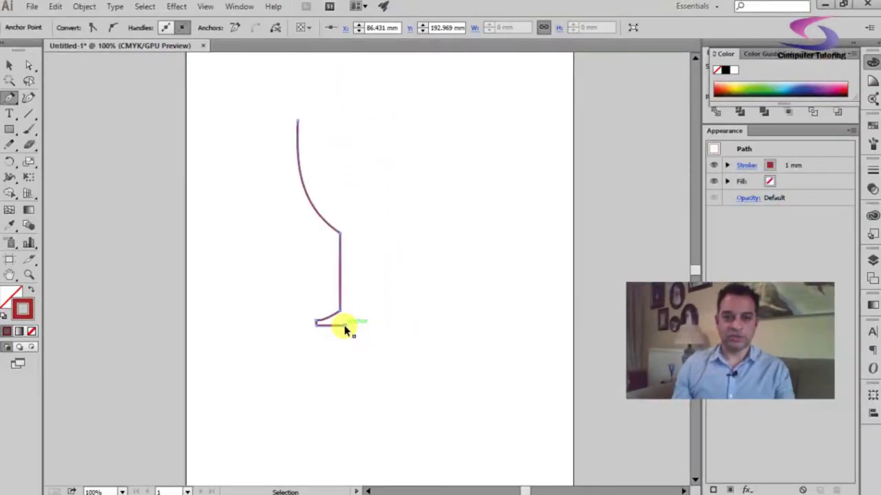
ctrl+click(387, 338)
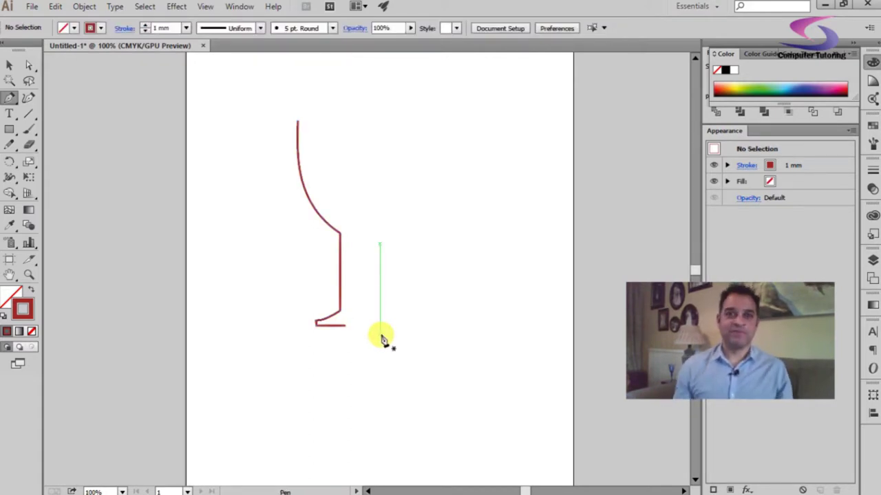
click(10, 64)
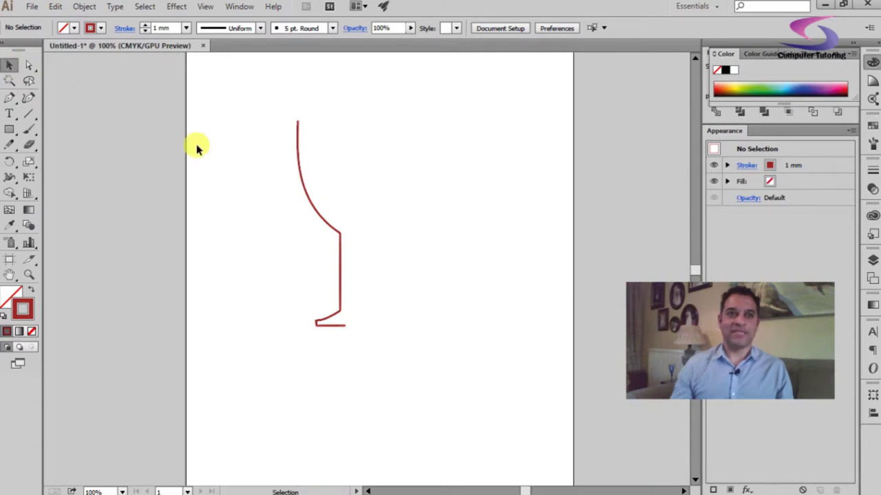
click(297, 145)
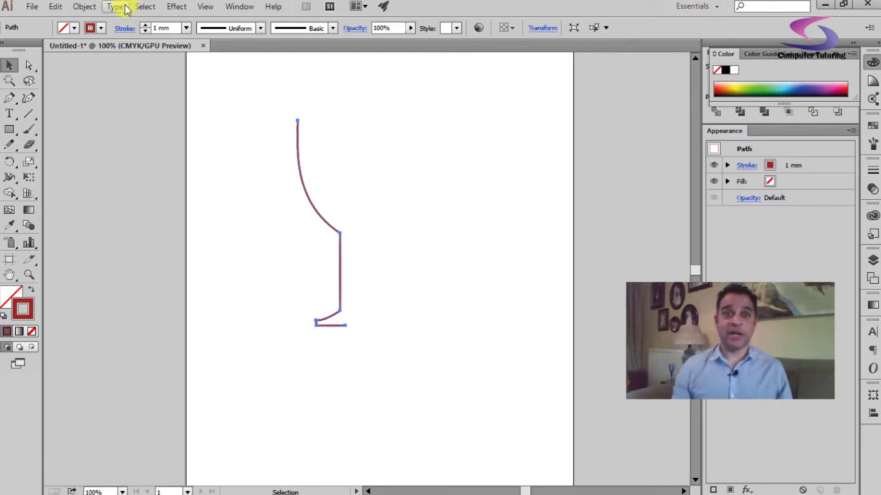
Apply 3D Revolve with preview, offset from the right edge, rotated to -30°, -11°, 14°.
click(175, 8)
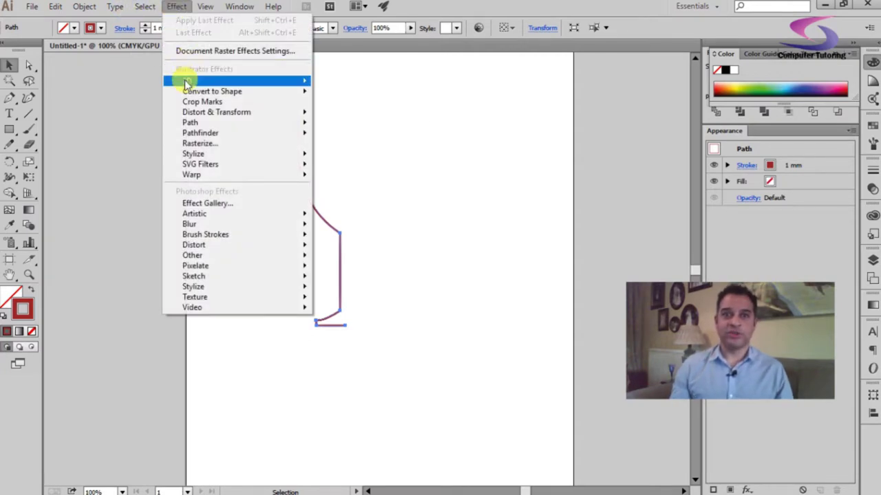
mouse_move(185, 80)
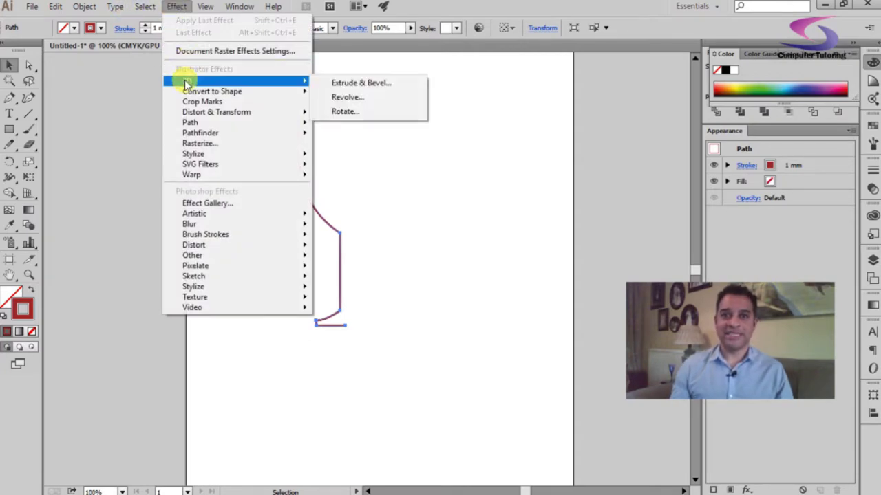
click(364, 100)
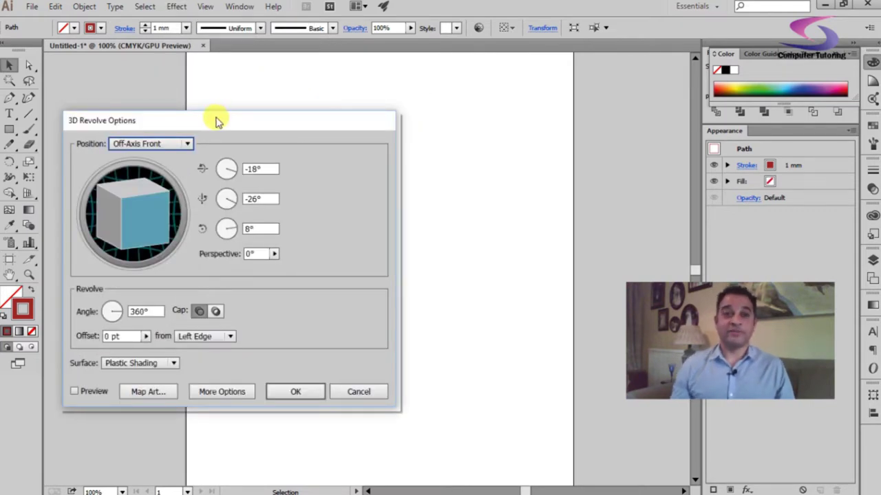
drag(219, 122, 548, 55)
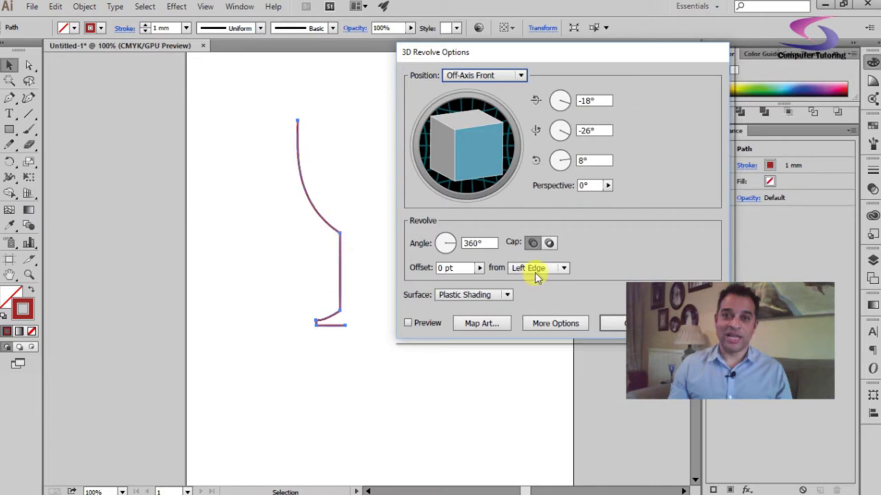
click(408, 323)
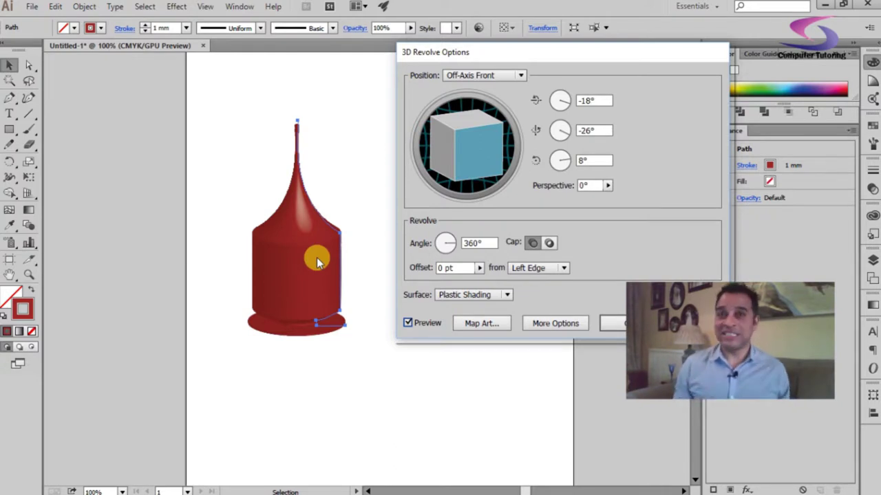
click(530, 267)
click(539, 298)
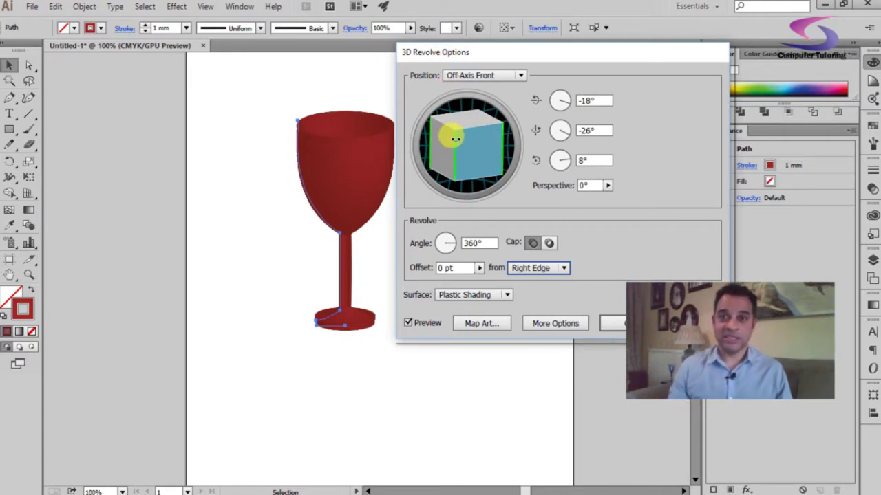
mouse_move(448, 137)
mouse_down()
mouse_move(476, 149)
mouse_move(448, 137)
mouse_move(450, 148)
mouse_up()
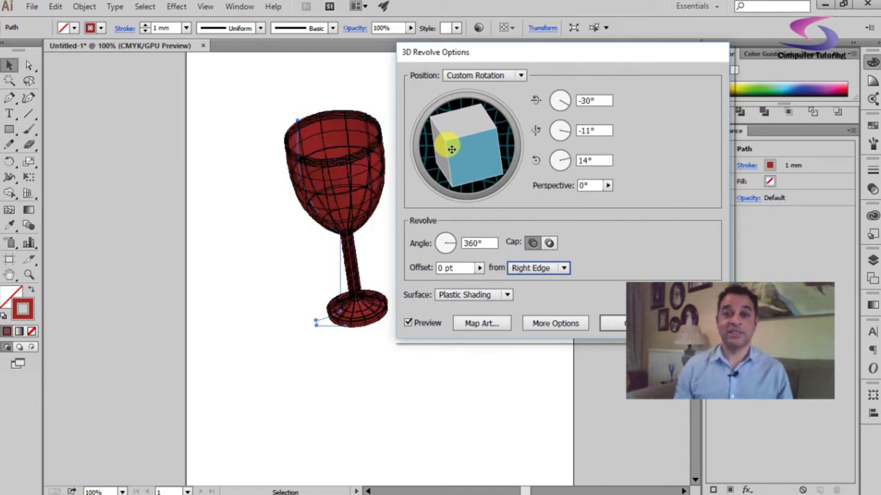
drag(555, 61, 468, 60)
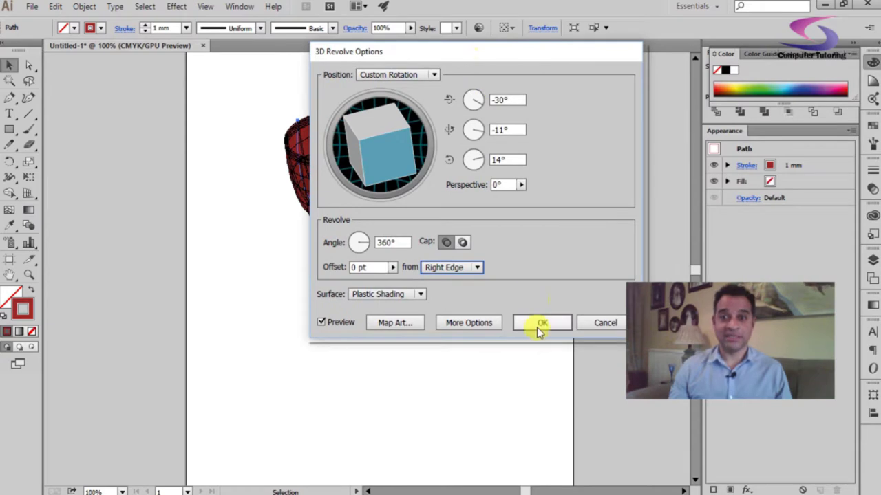
Confirm the revolve and recolour the glass stroke bright green (about #3ebd40).
click(540, 323)
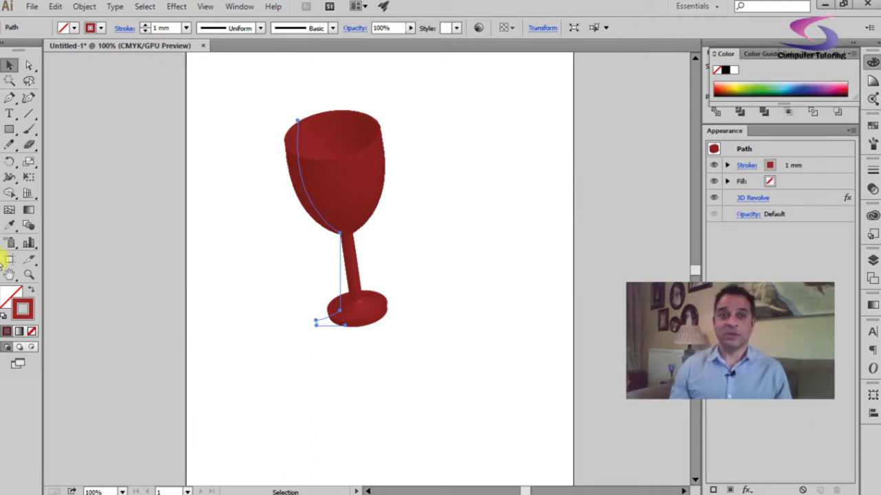
double_click(28, 313)
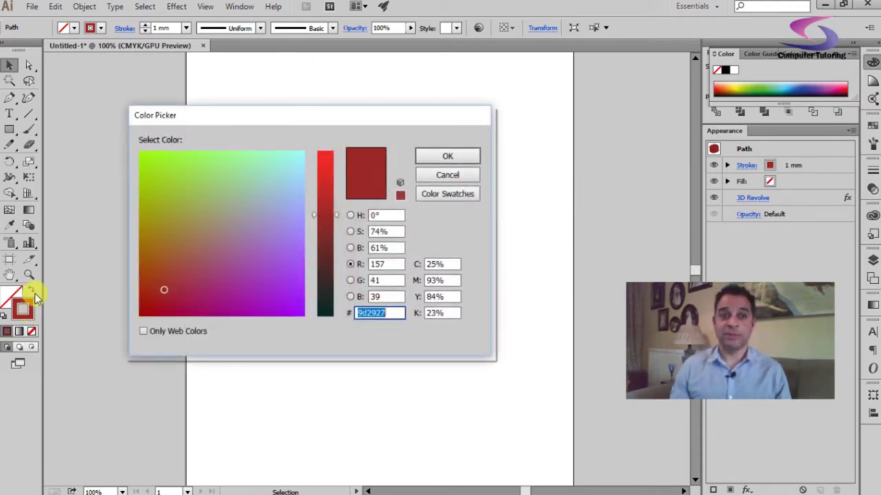
mouse_move(203, 236)
mouse_down()
mouse_move(250, 197)
mouse_move(241, 185)
mouse_move(212, 210)
mouse_move(220, 218)
mouse_up()
drag(315, 227, 314, 276)
click(225, 224)
drag(226, 224, 172, 187)
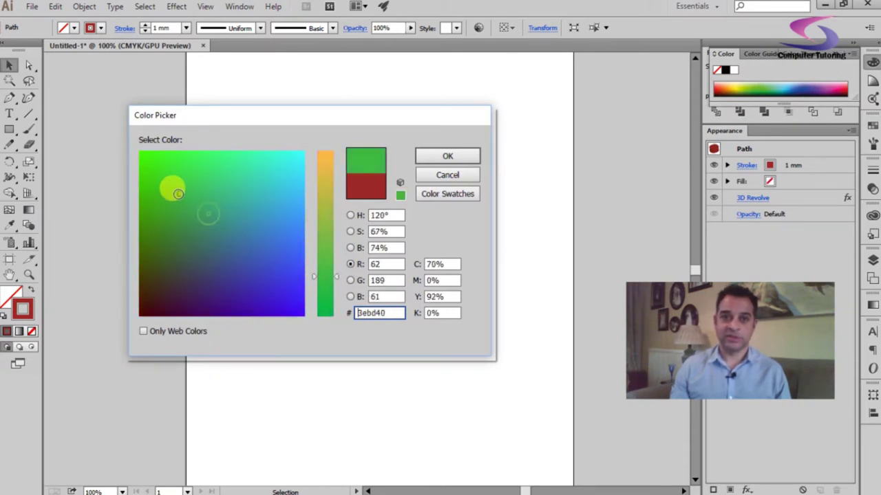
click(421, 157)
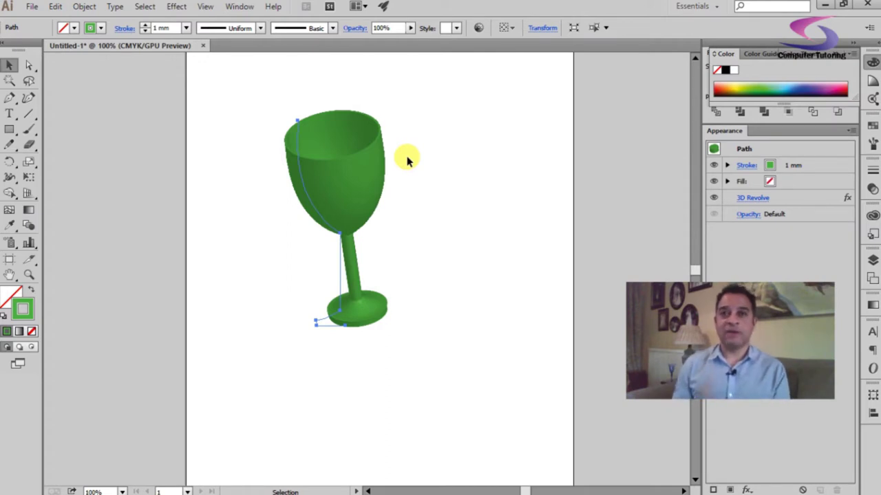
click(175, 7)
mouse_move(207, 81)
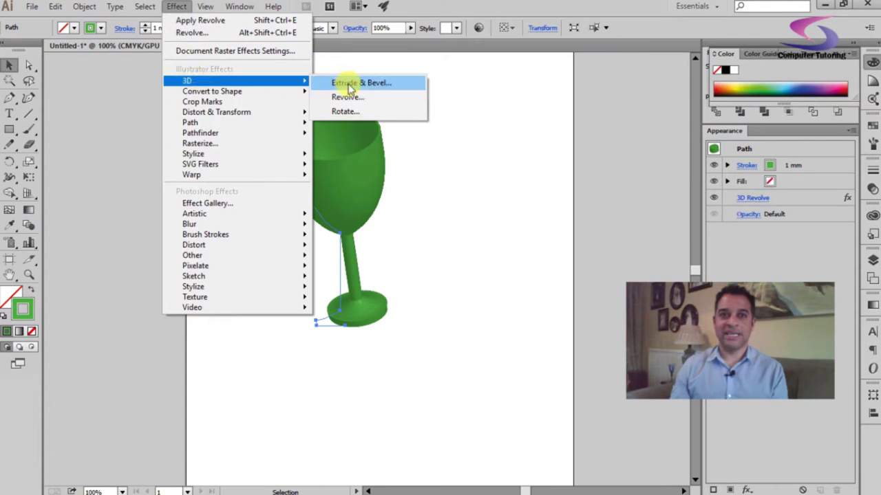
click(359, 99)
drag(374, 202, 337, 145)
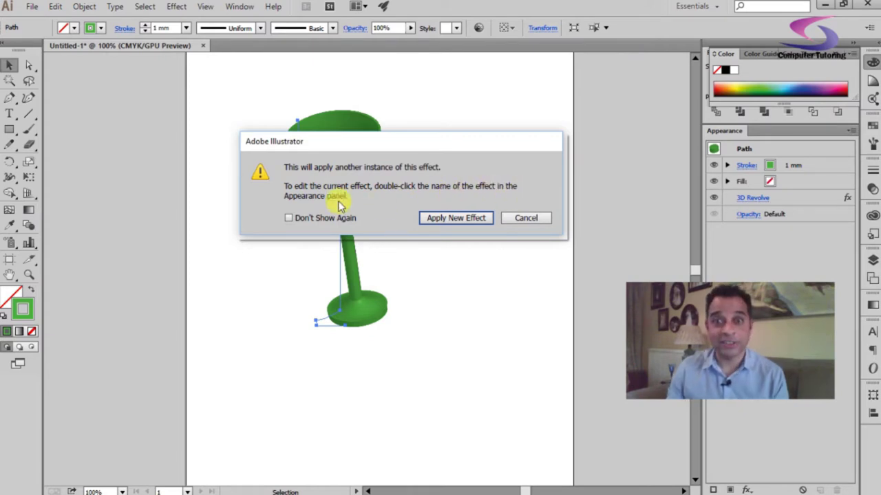
click(533, 219)
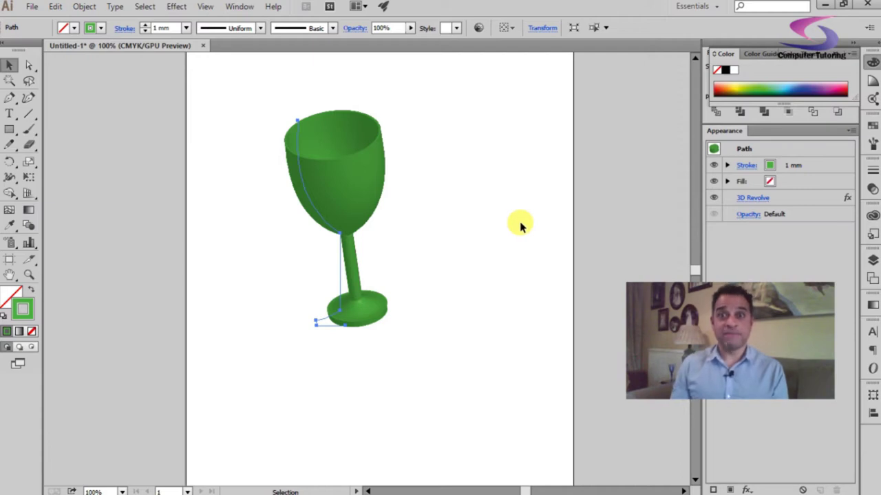
Reshow and float the Appearance panel, then open the glass's 3D Revolve entry from it.
drag(665, 314, 122, 377)
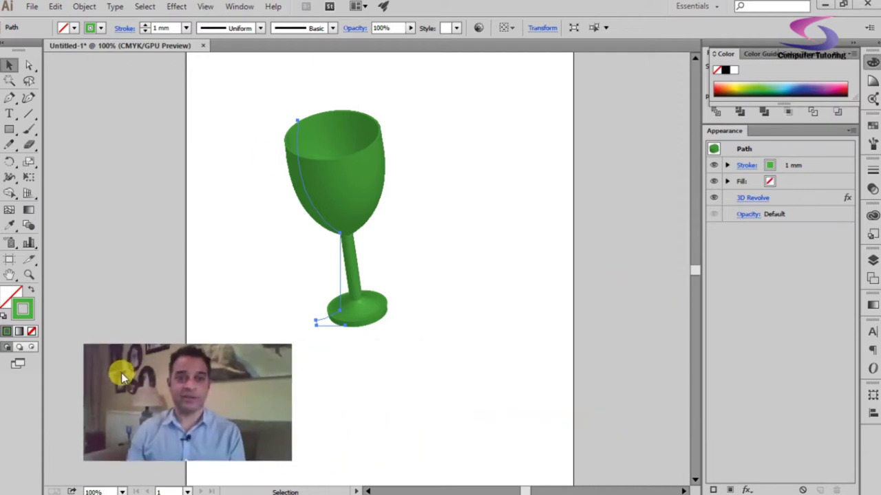
click(239, 6)
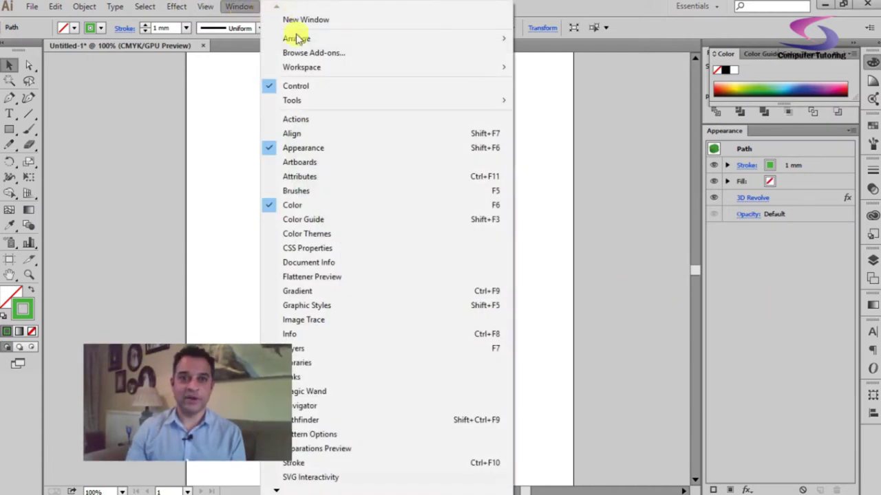
click(310, 148)
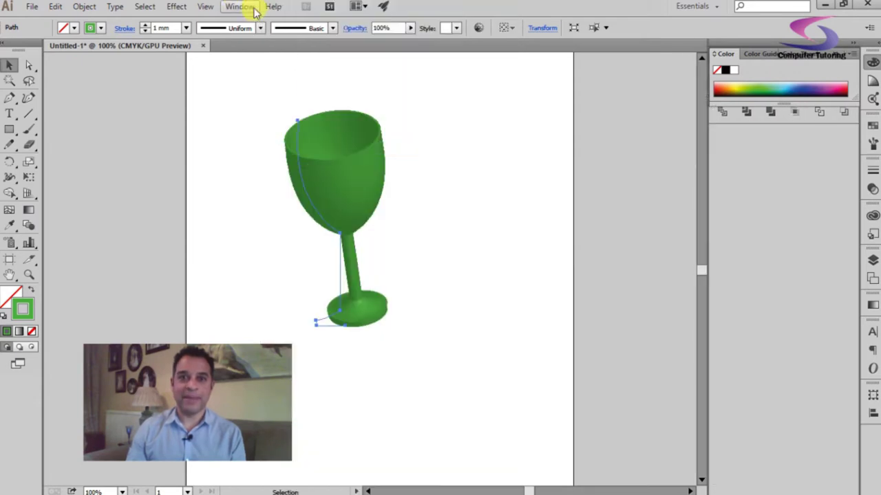
click(237, 7)
click(305, 147)
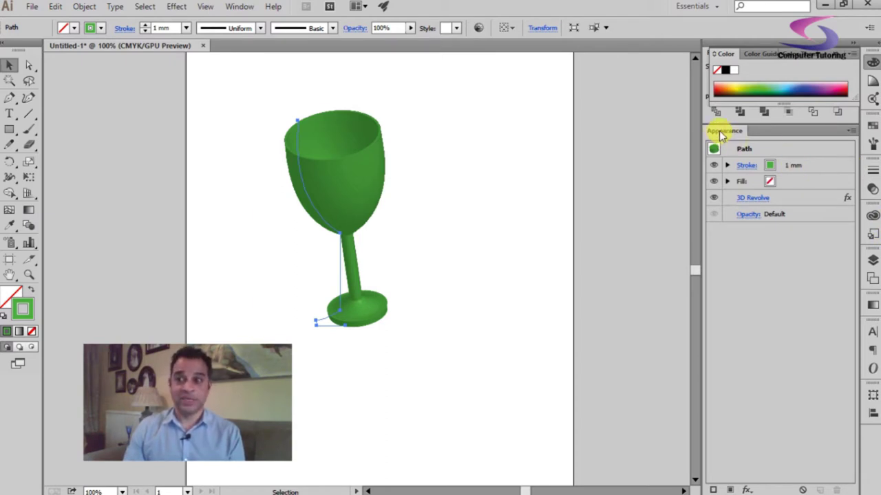
drag(729, 131, 732, 149)
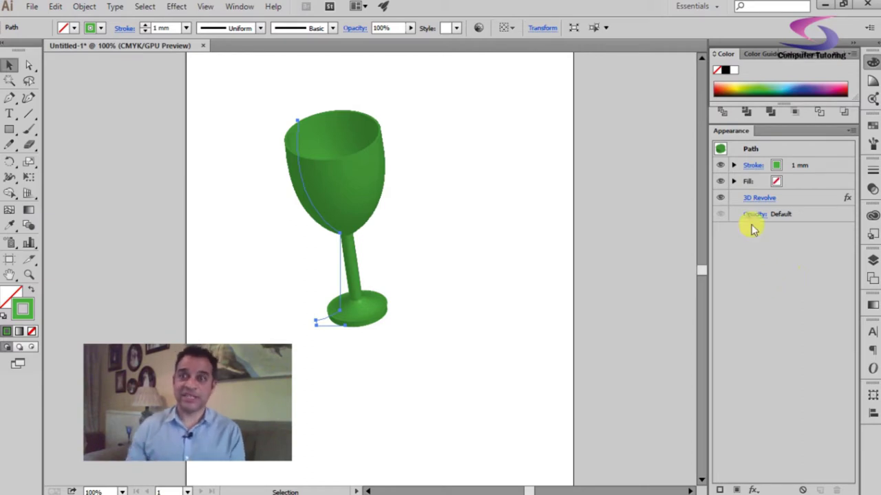
click(759, 198)
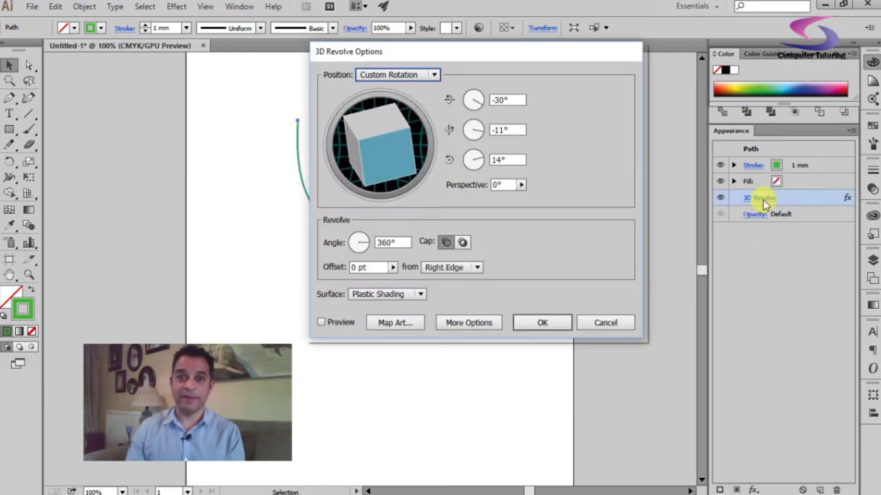
Rotate the glass to about -1°, -17°, -2° with live preview turned on.
drag(368, 61, 392, 68)
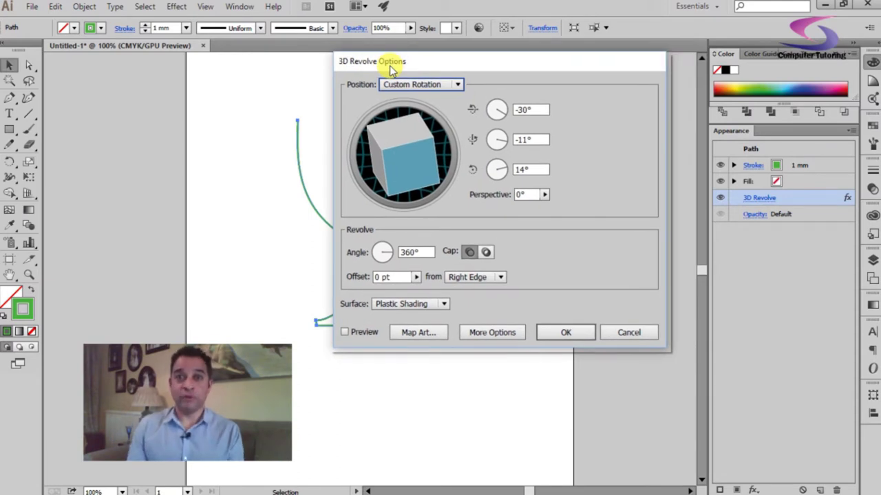
mouse_move(393, 137)
mouse_down()
mouse_move(393, 158)
mouse_move(407, 142)
mouse_up()
click(344, 332)
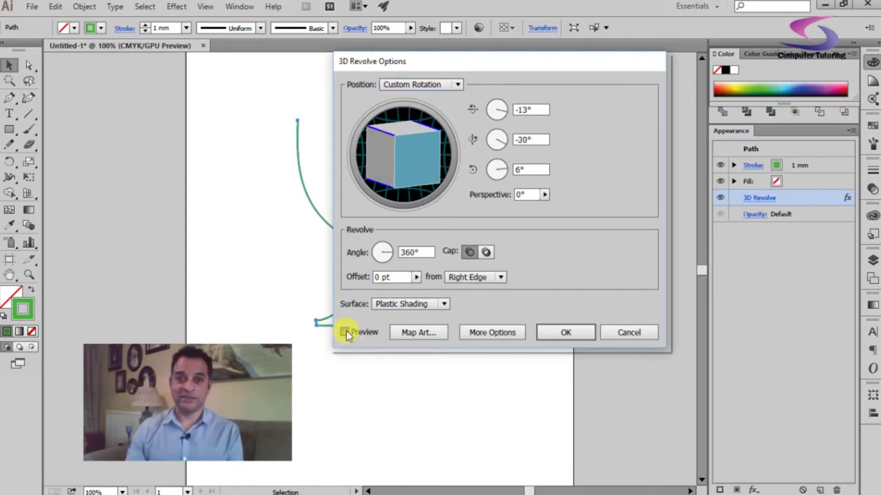
drag(431, 62, 524, 52)
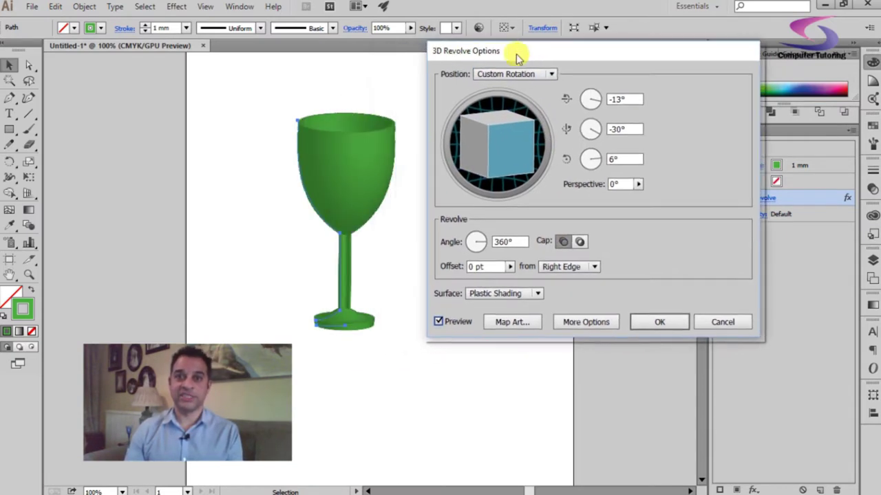
drag(485, 147, 482, 144)
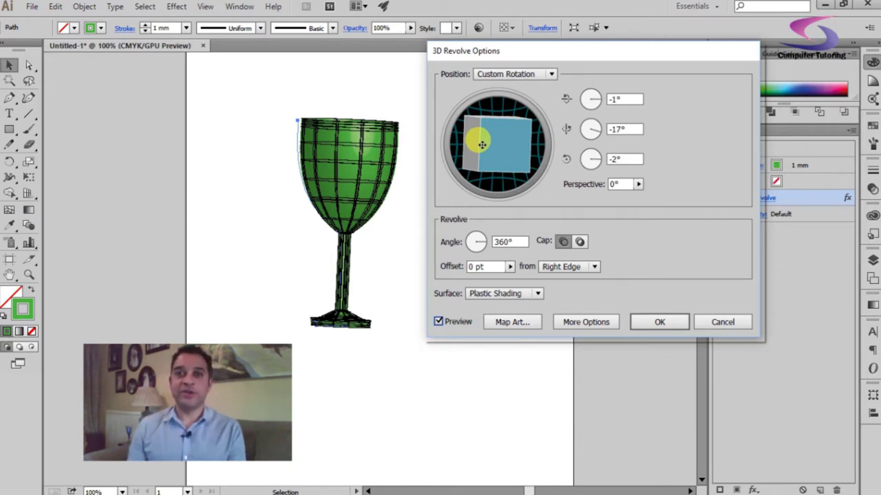
click(513, 322)
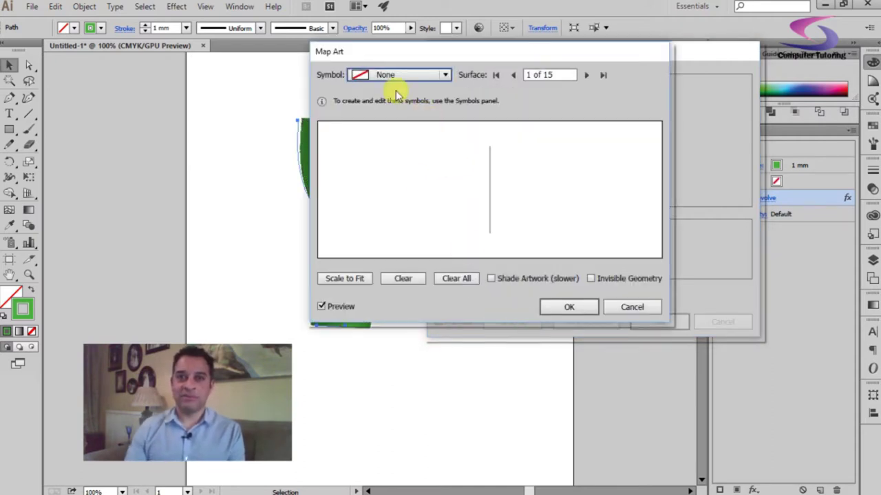
Choose the Gerbera symbol in Map Art and scale it to fit the surface.
click(446, 76)
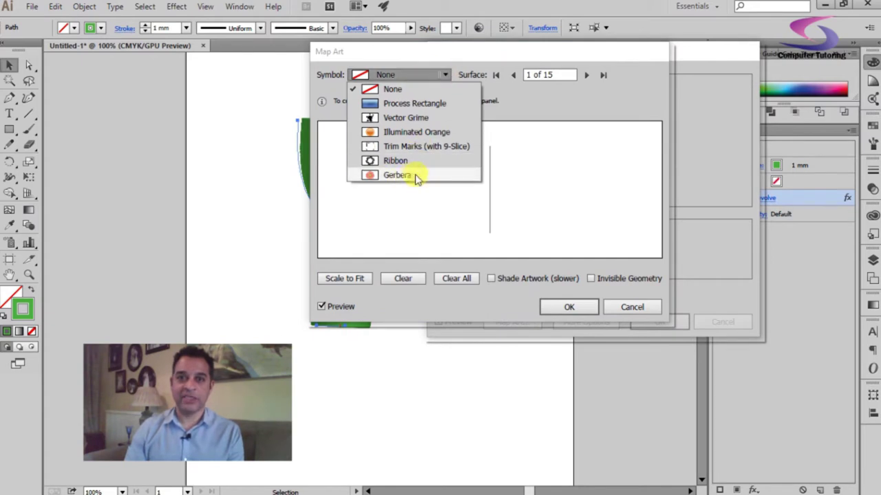
click(406, 175)
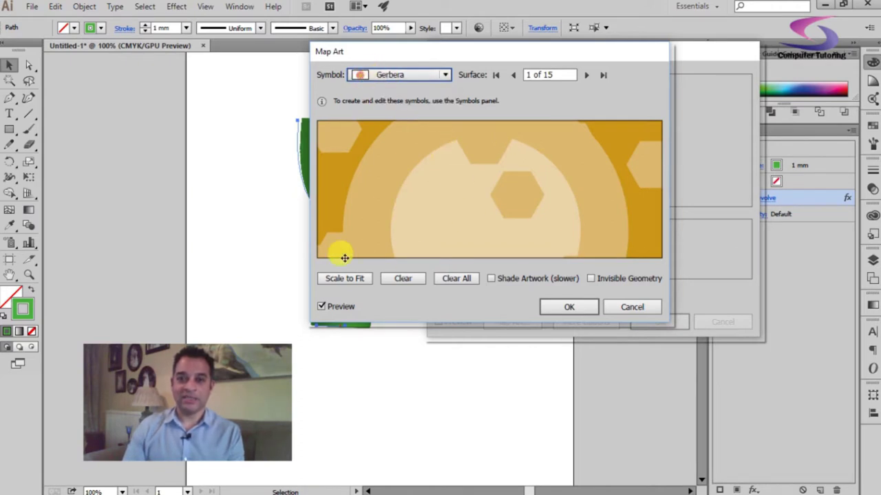
click(355, 280)
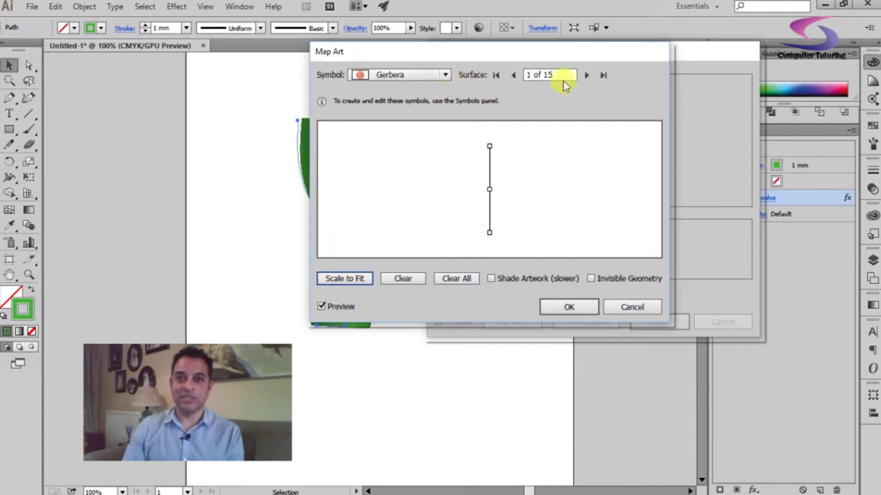
Step to surface 6 of 15, the base, apply Gerbera there, and move the dialog aside.
click(585, 76)
click(584, 76)
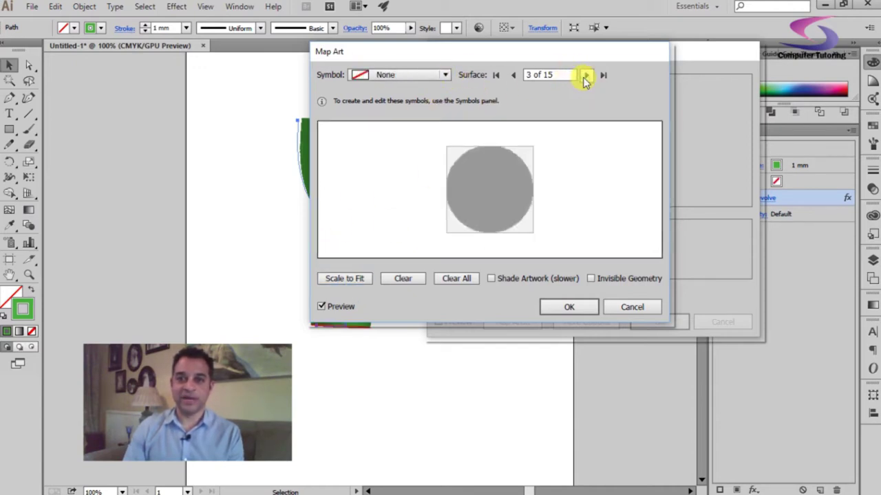
click(584, 75)
click(584, 76)
click(585, 76)
click(584, 76)
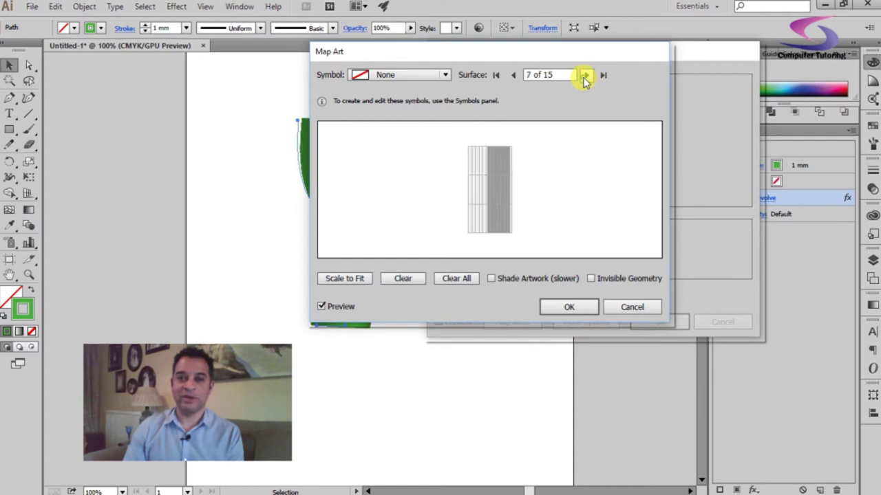
click(515, 75)
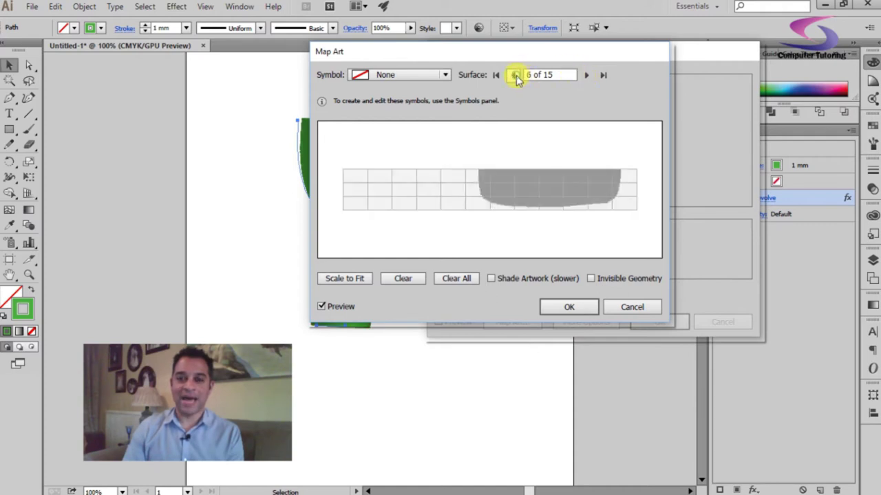
click(419, 76)
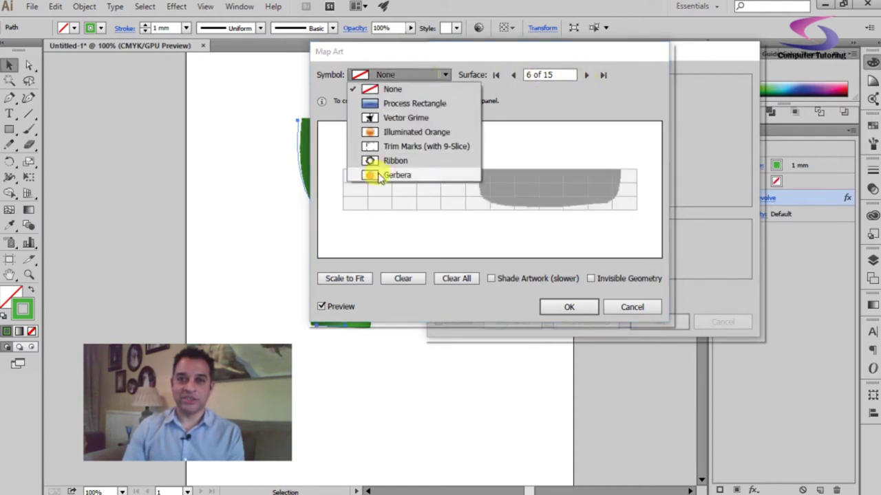
key(Escape)
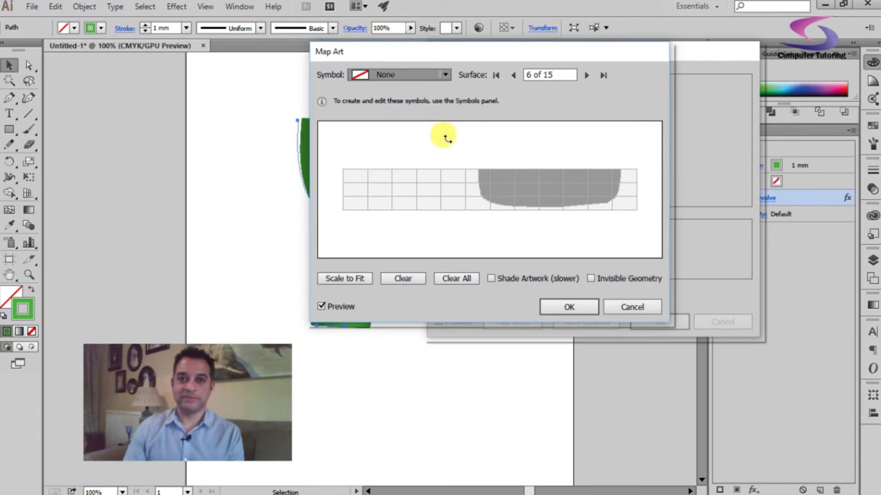
key(Down)
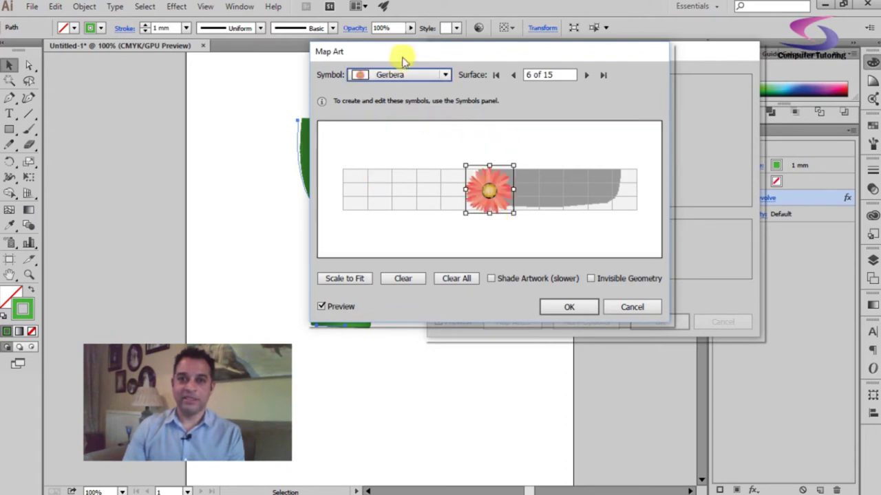
drag(404, 53, 532, 71)
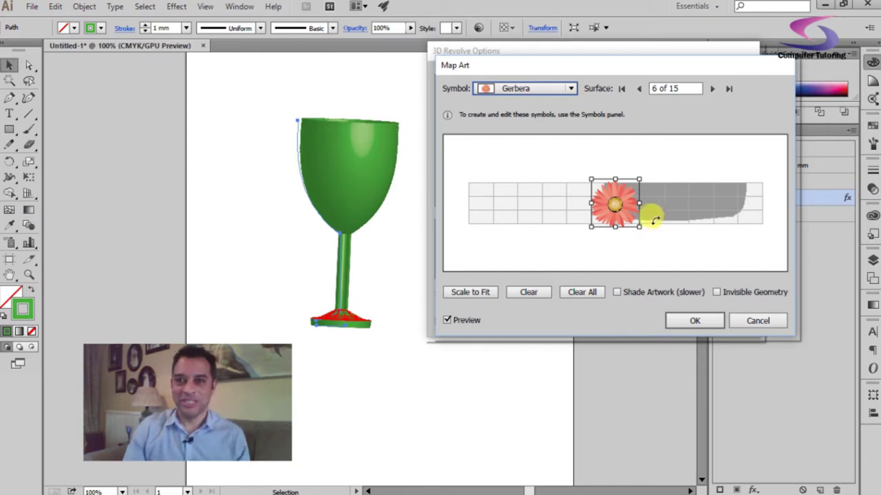
Clear all mapped art, then pick Gerbera for the bowl surface, 8 of 15.
click(580, 291)
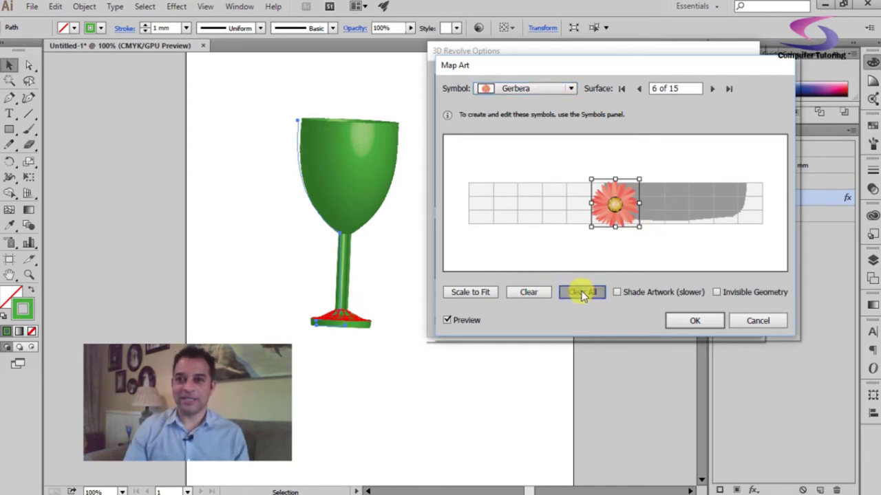
click(712, 88)
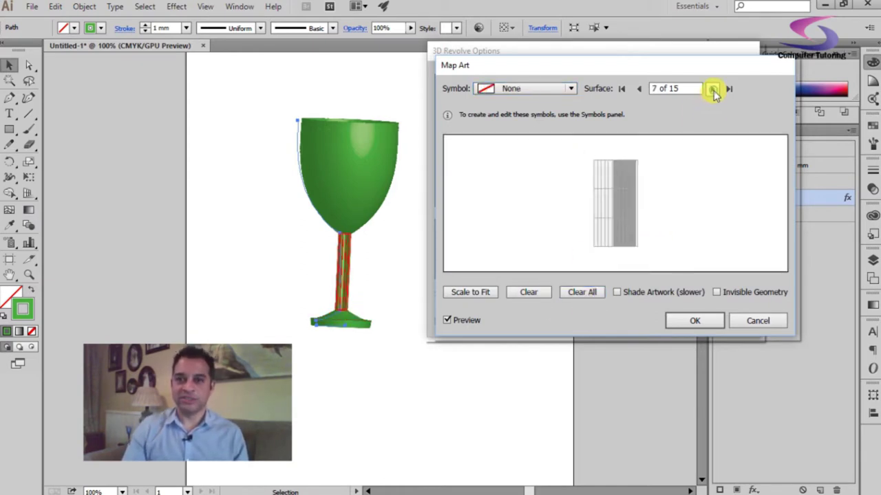
click(712, 89)
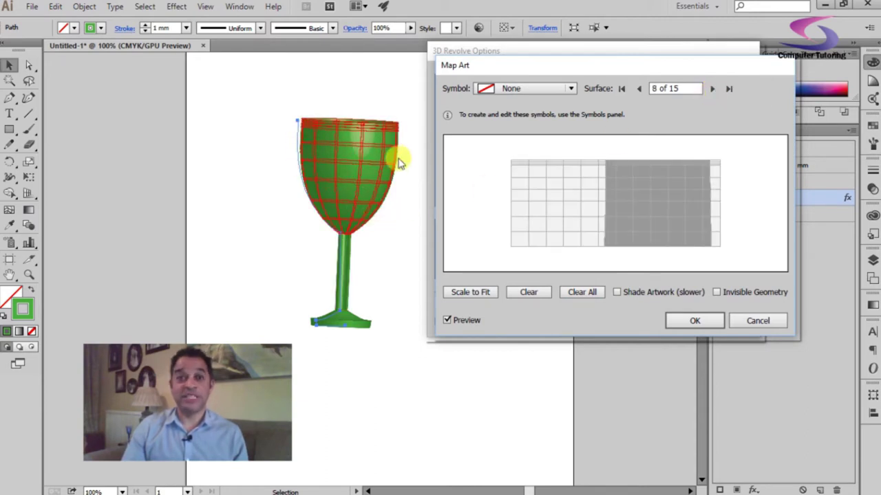
click(571, 89)
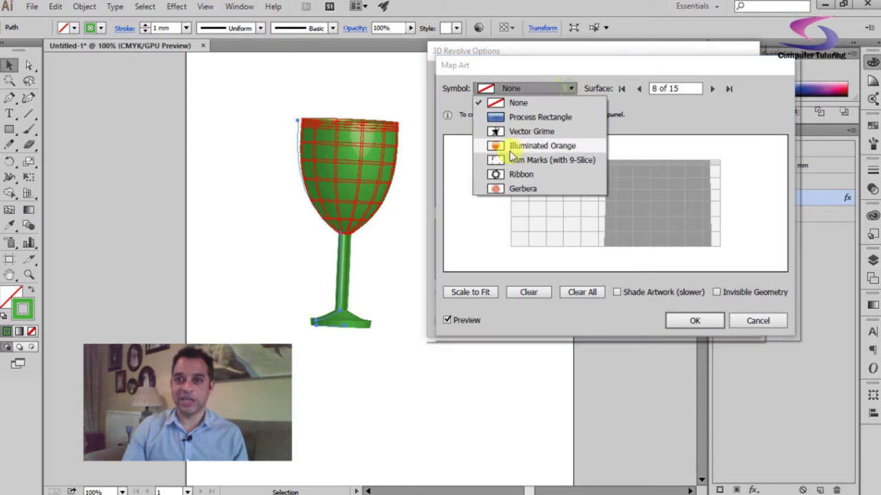
click(506, 191)
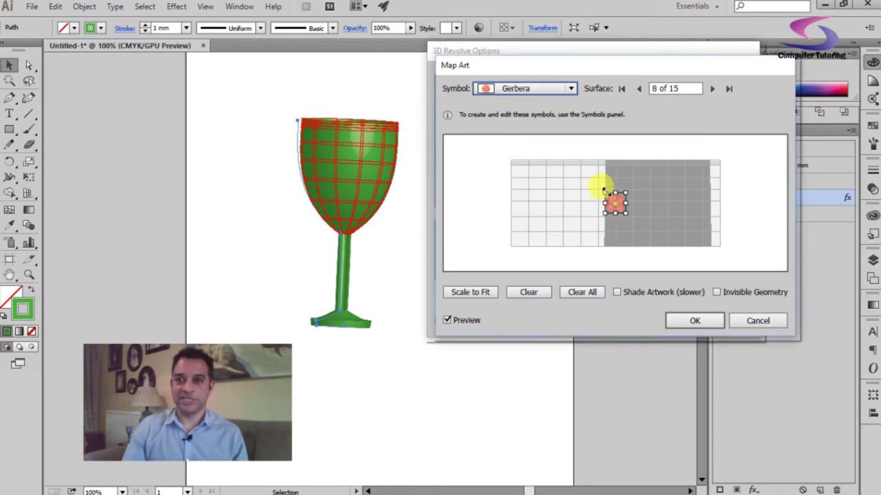
Enlarge the Gerbera and position it on the front of the bowl, then confirm the mapping.
drag(603, 192, 566, 162)
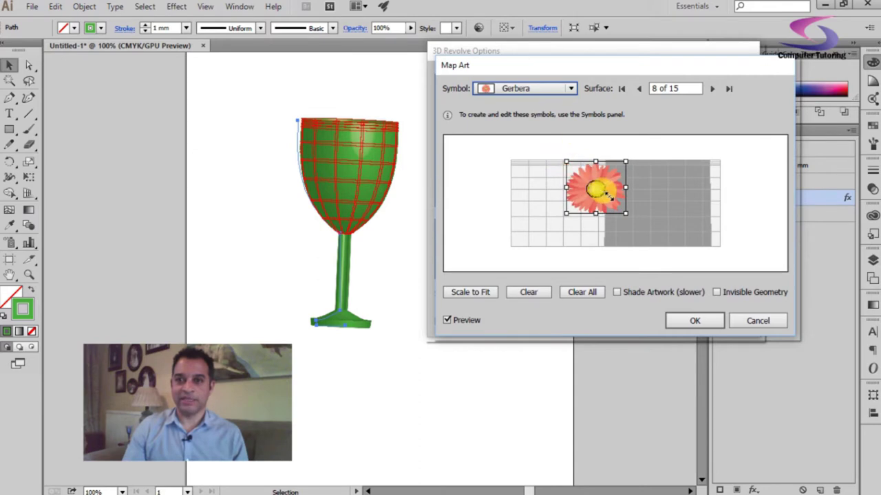
drag(609, 194, 650, 205)
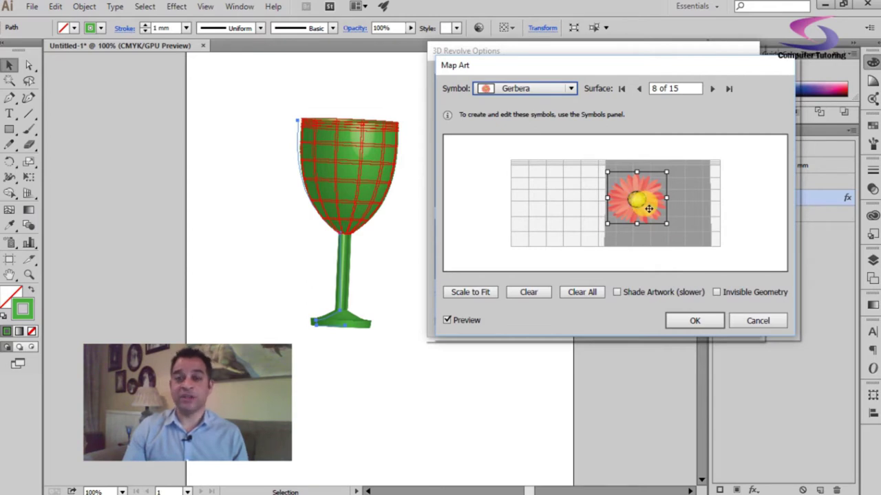
drag(648, 208, 563, 213)
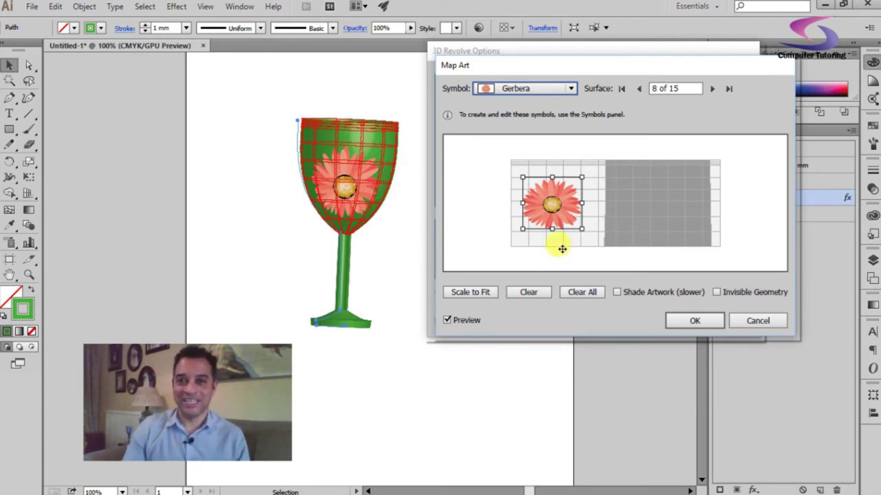
drag(583, 234, 589, 240)
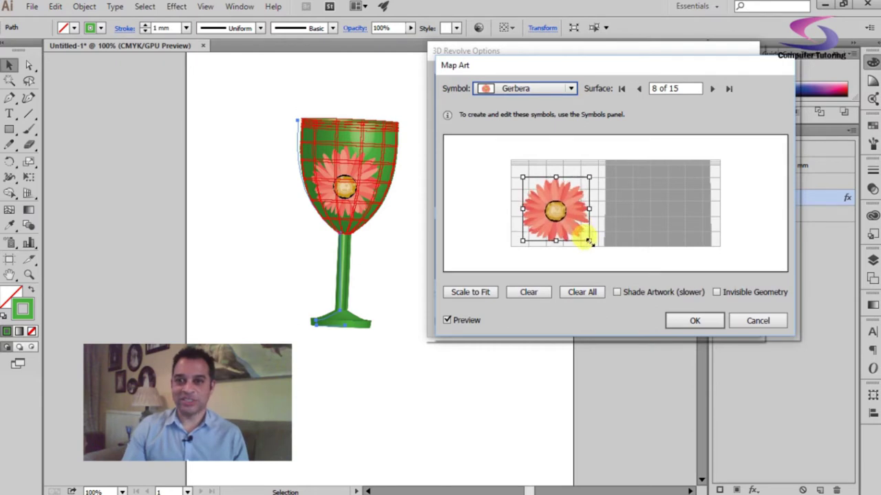
drag(552, 191, 548, 185)
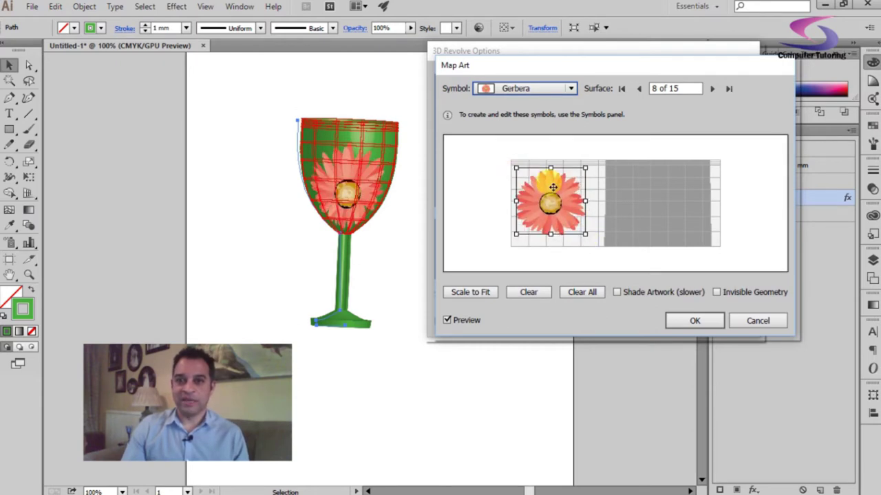
click(691, 322)
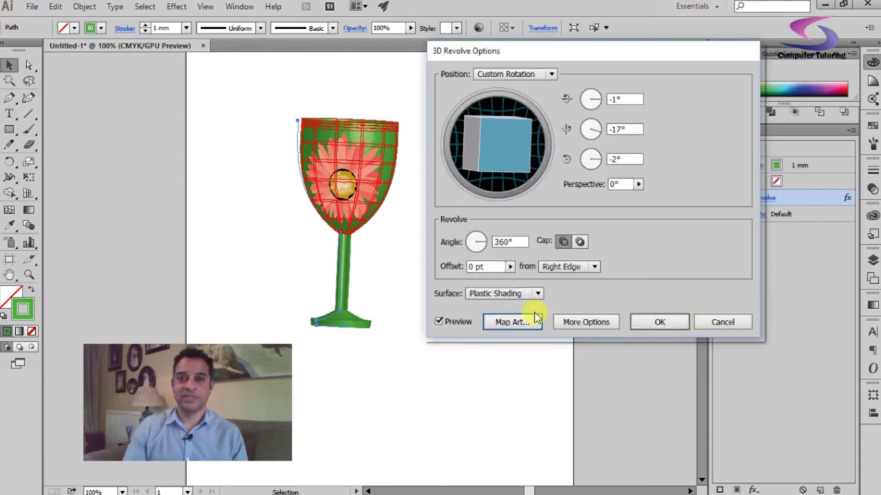
Rotate the glass to -1°, 4°, -5° so the gerbera faces forward, ending on Plastic Shading.
drag(507, 131, 499, 157)
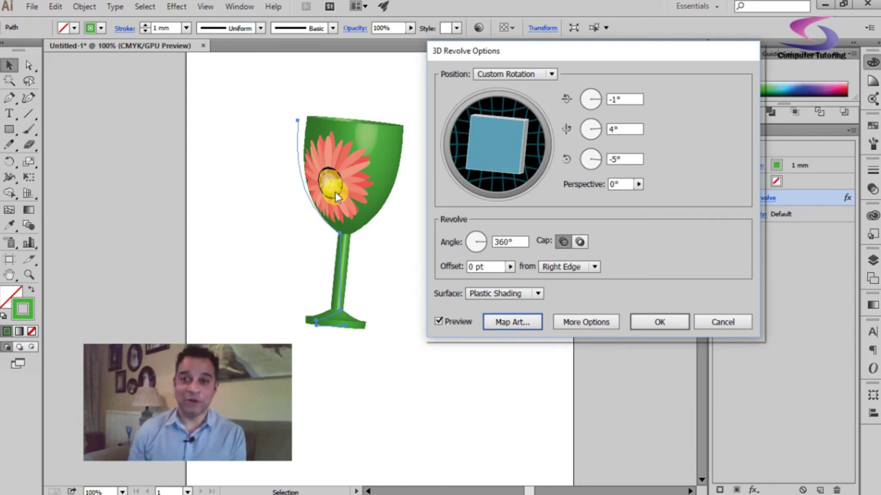
click(534, 294)
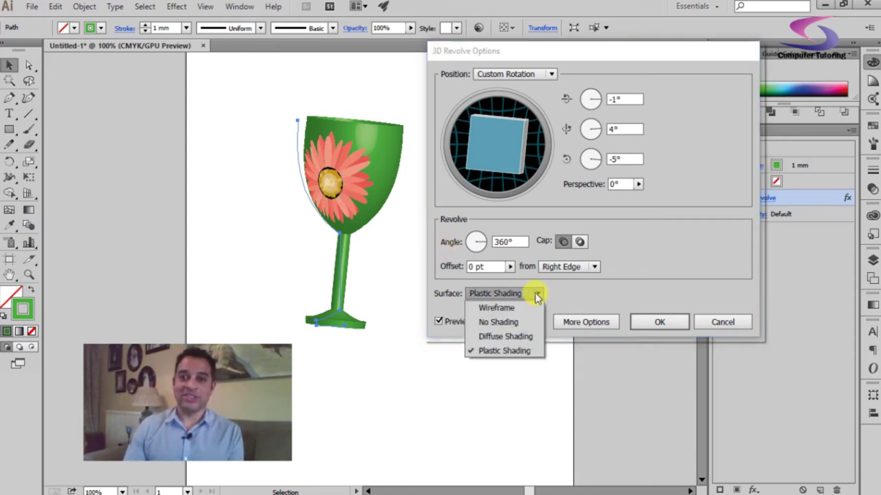
key(Escape)
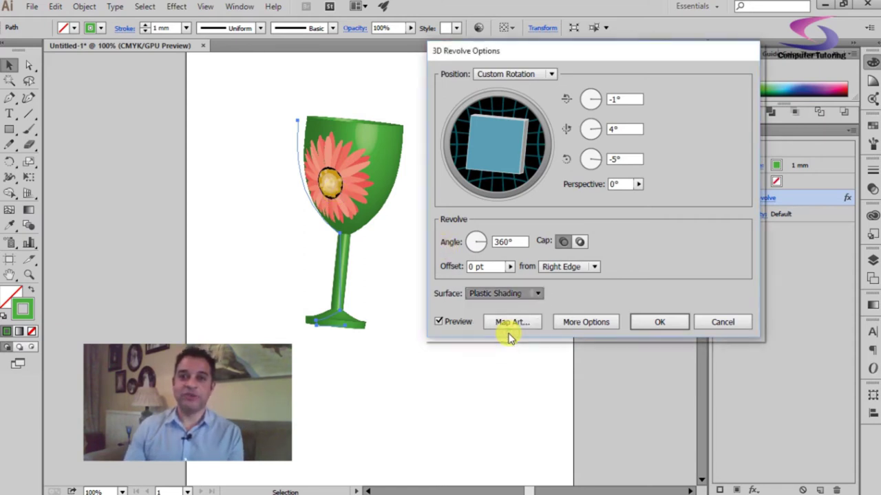
key(Up)
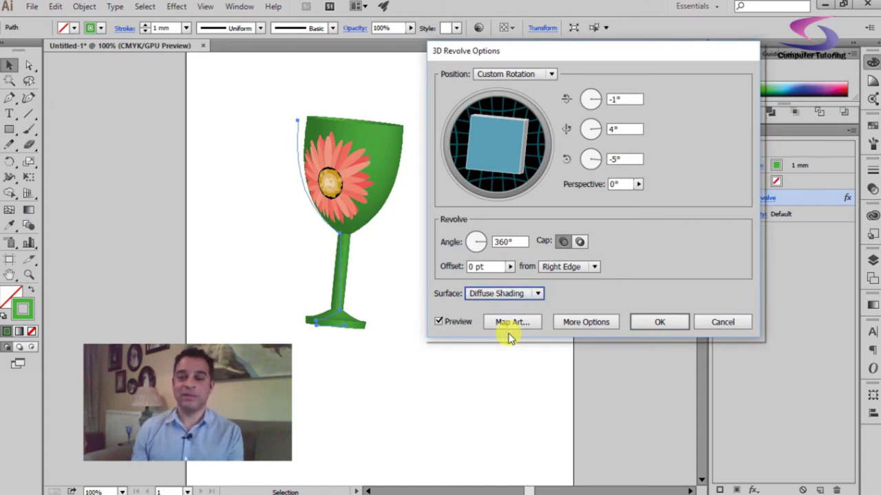
click(507, 293)
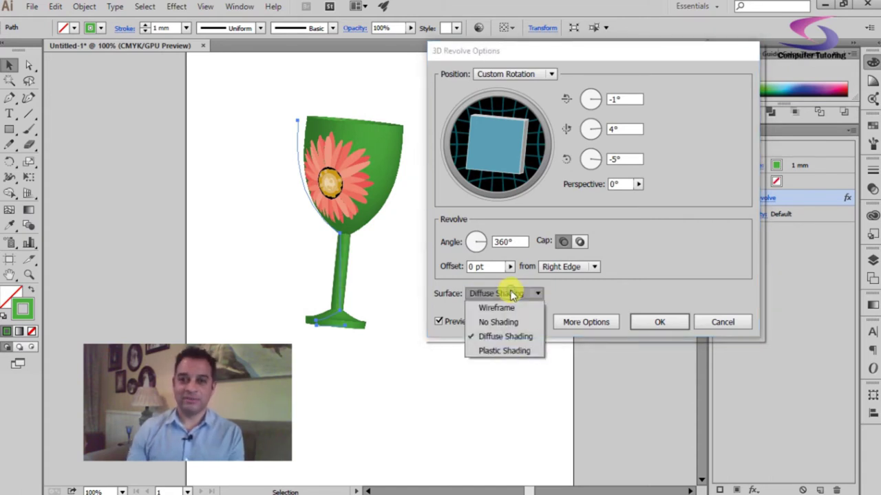
click(509, 356)
key(Down)
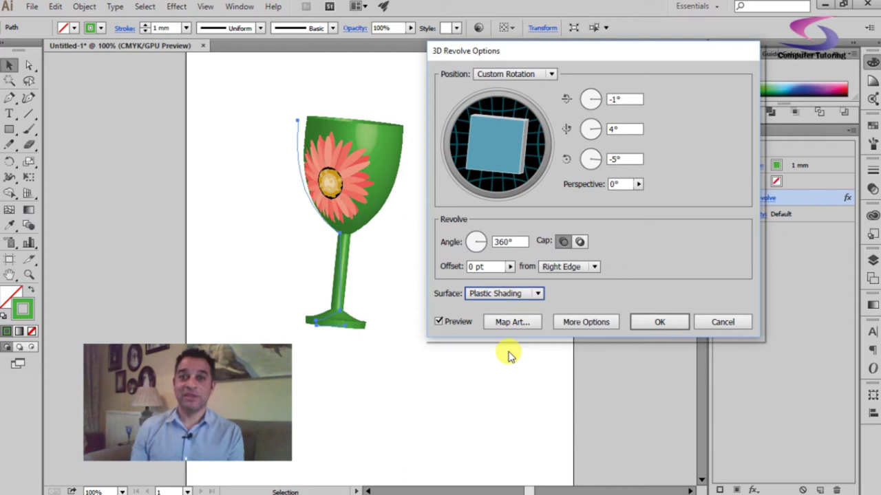
Turn on Shade Artwork in Map Art, confirm both dialogs, and deselect the glass.
click(527, 322)
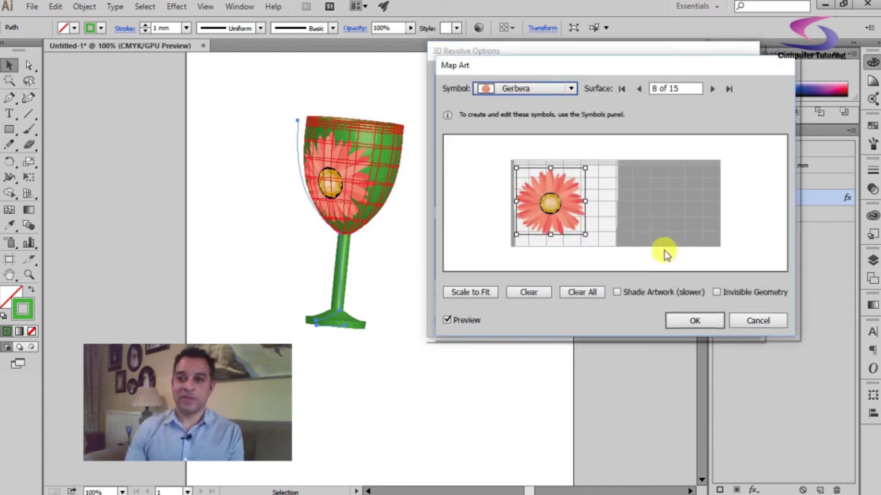
click(618, 292)
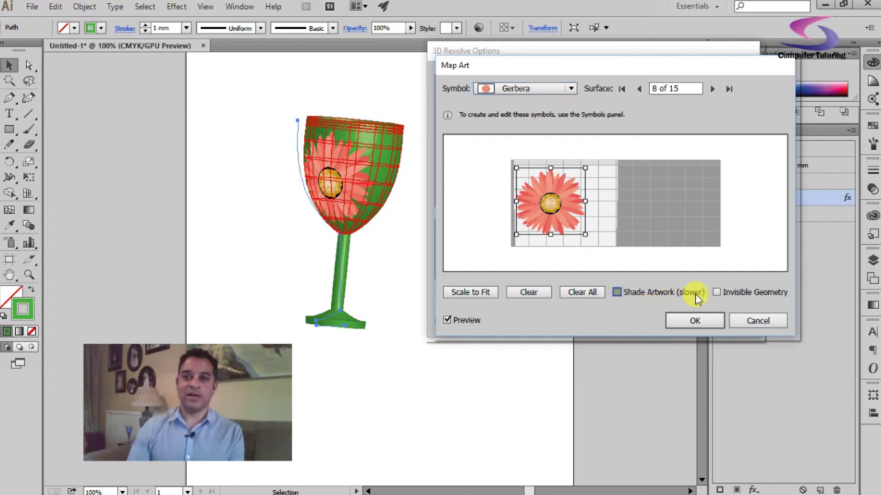
click(647, 294)
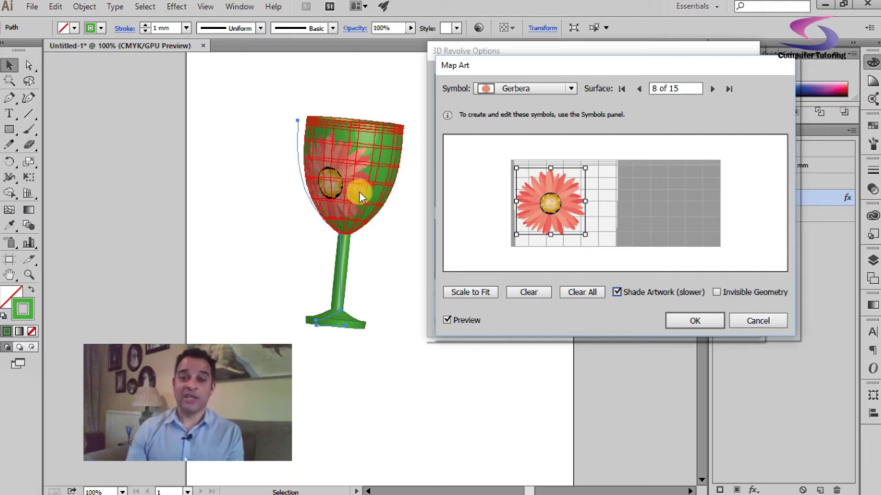
click(684, 321)
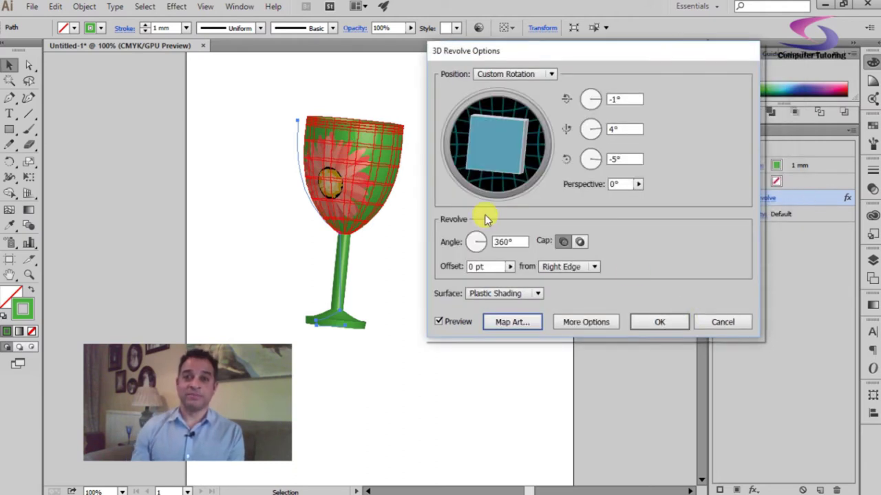
click(673, 322)
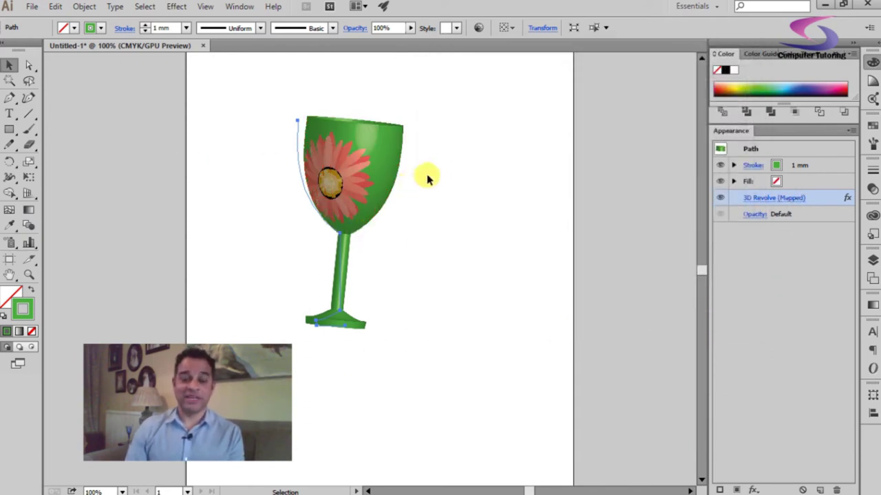
click(423, 262)
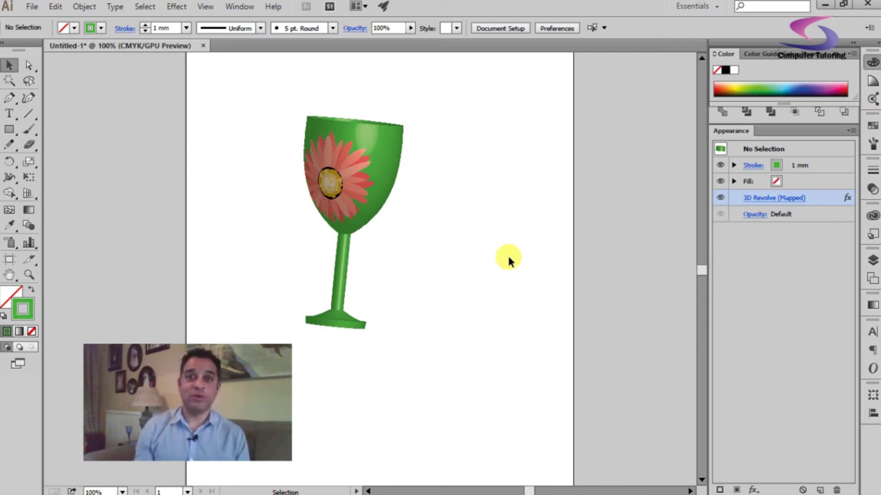
Show the Symbols panel via Window > Symbols and pick the Polygon tool.
click(238, 8)
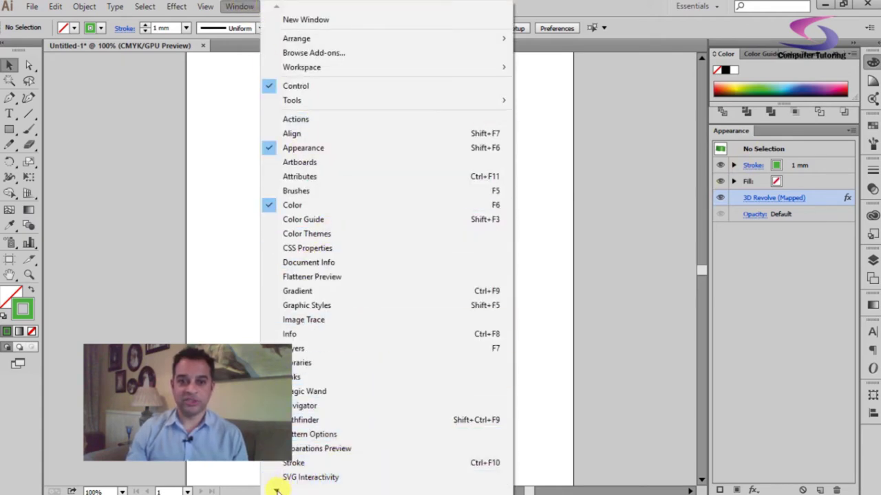
mouse_move(276, 490)
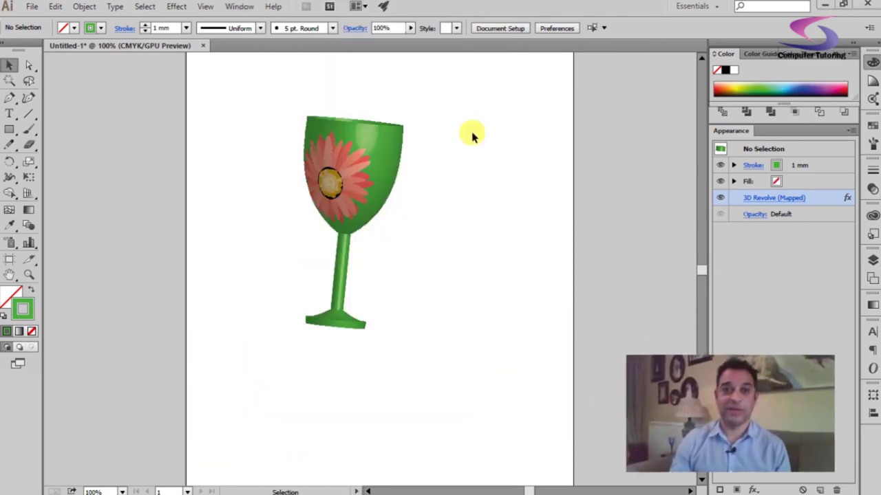
click(241, 6)
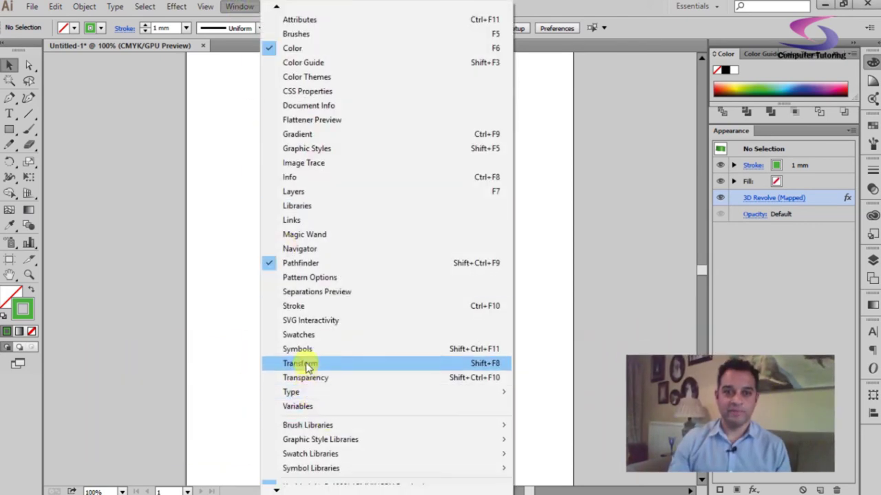
click(305, 349)
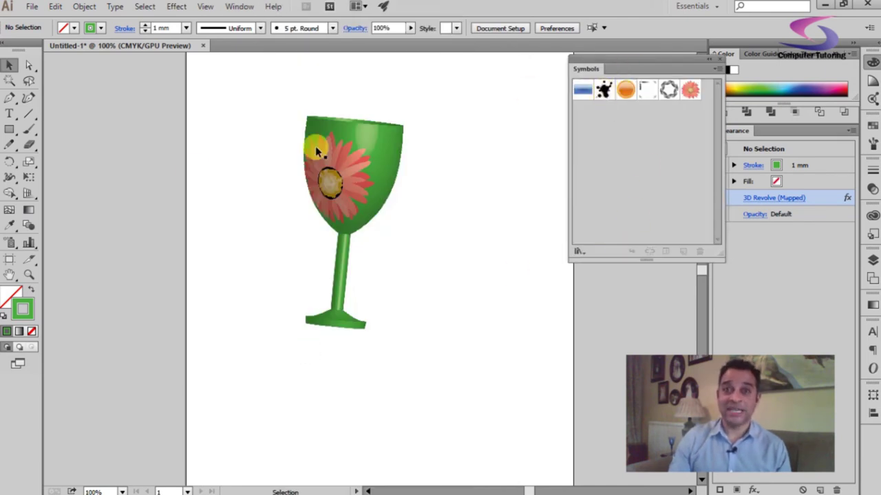
drag(9, 131, 60, 177)
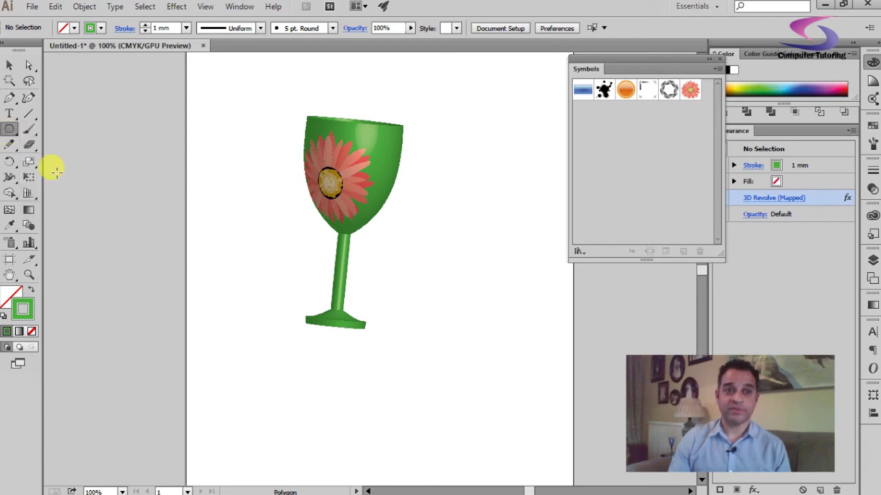
Draw a three-sided green triangle with no stroke beside the glass and drag it into the Symbols panel.
click(434, 244)
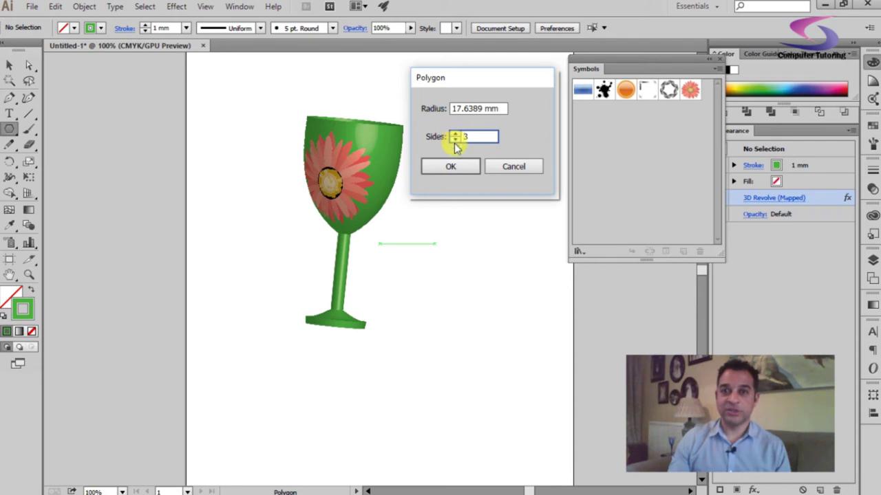
click(450, 165)
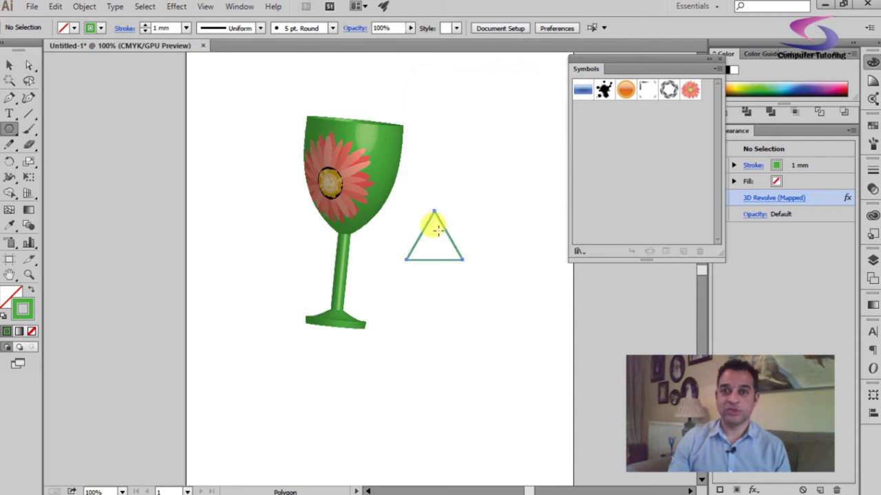
click(32, 291)
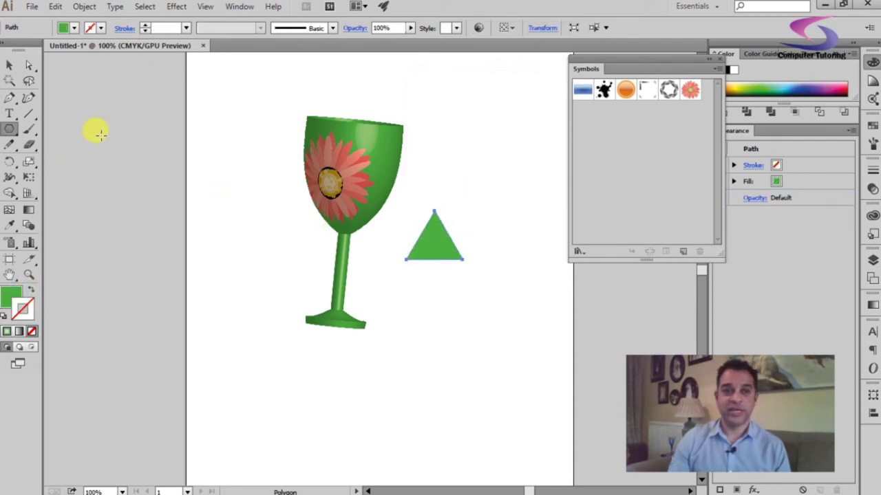
click(10, 65)
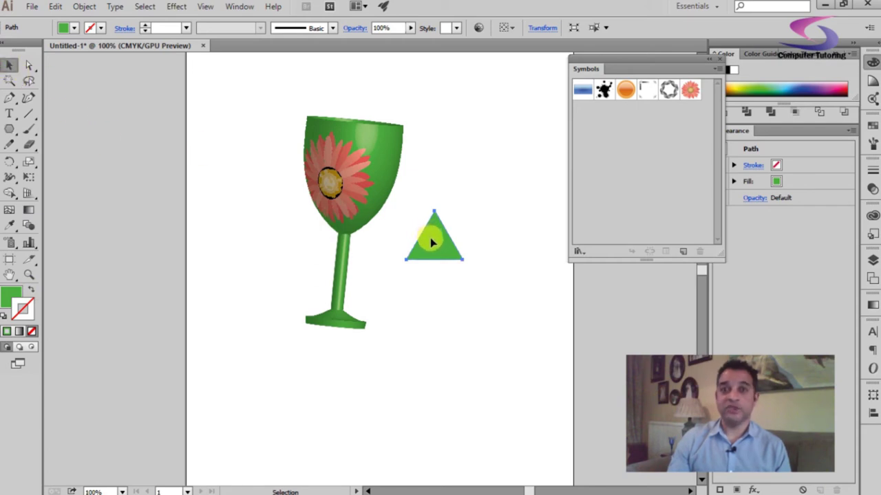
drag(425, 241, 600, 152)
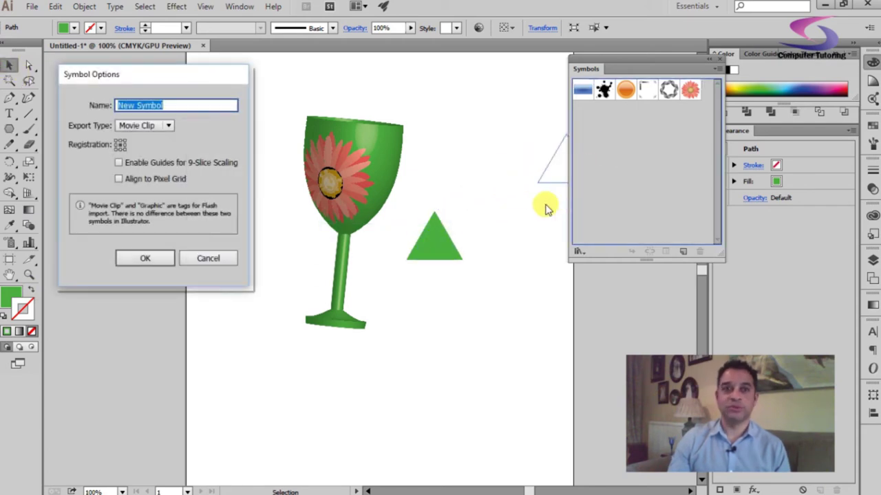
Name the new symbol 'Green Triangle' and confirm it.
text(Green Triangle)
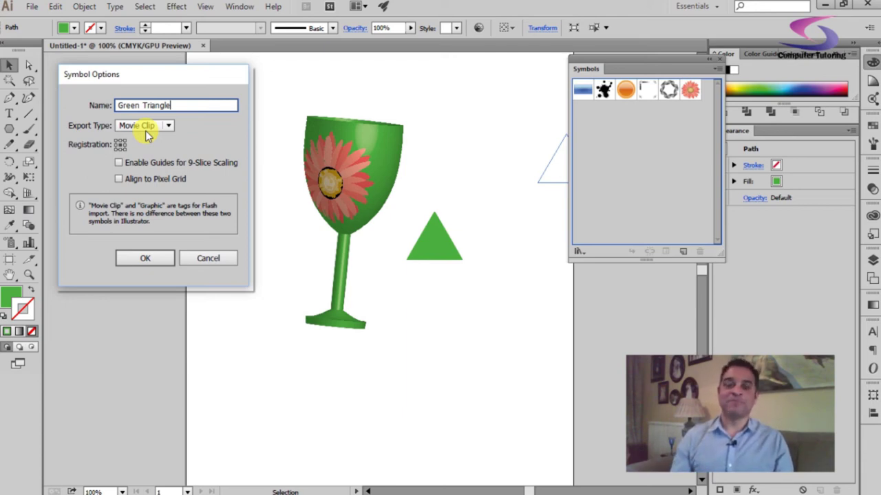
click(145, 257)
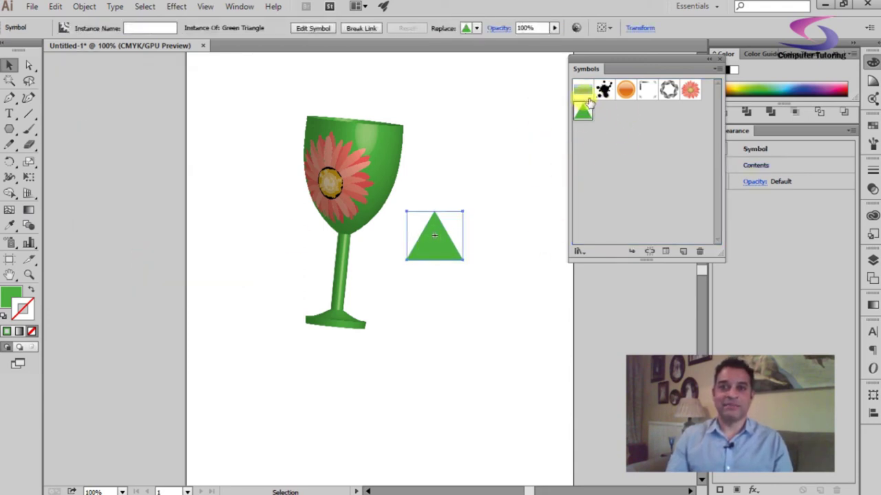
Edit the Green Triangle symbol's fill to light blue (#3ed8f2), then exit isolation mode.
double_click(446, 253)
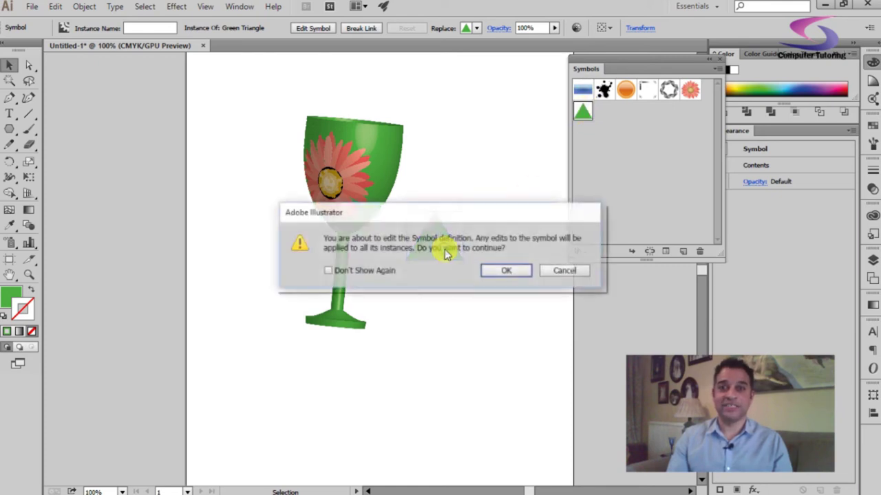
click(505, 270)
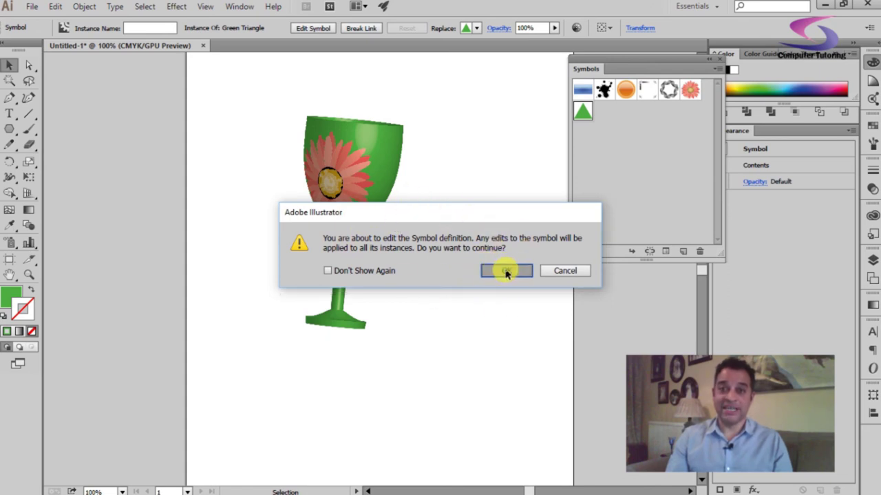
click(439, 252)
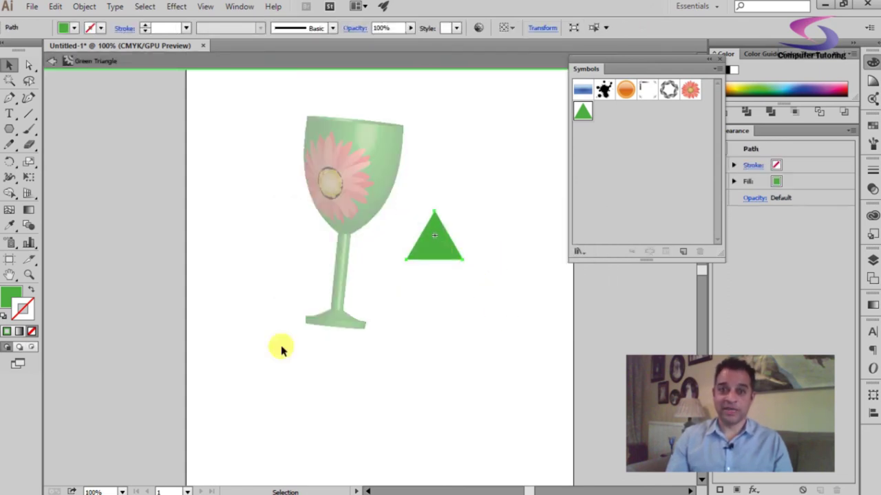
double_click(10, 295)
click(295, 173)
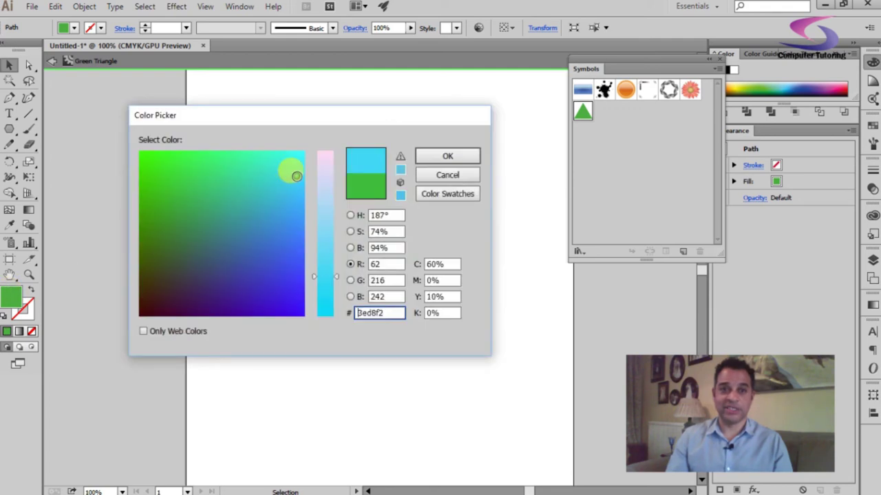
click(426, 158)
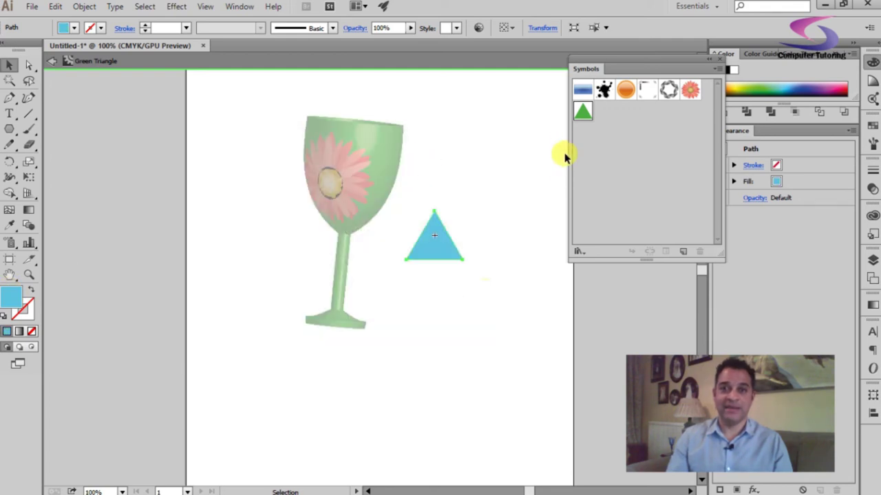
click(52, 60)
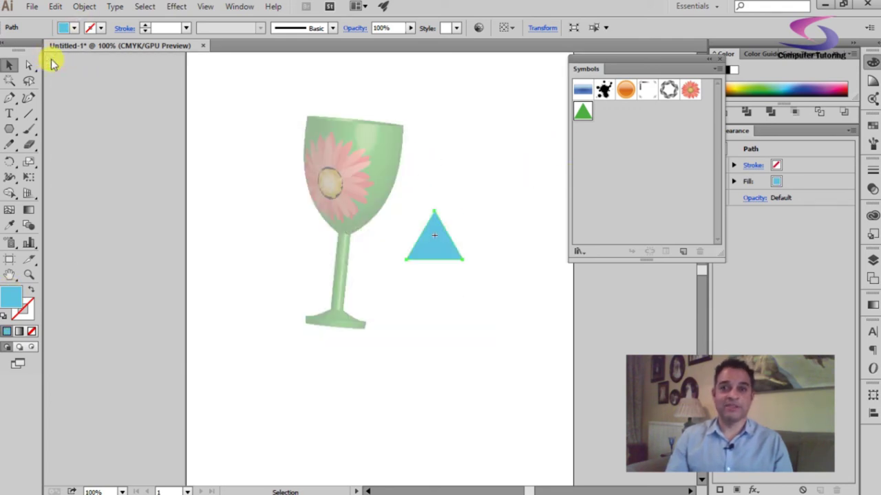
click(275, 118)
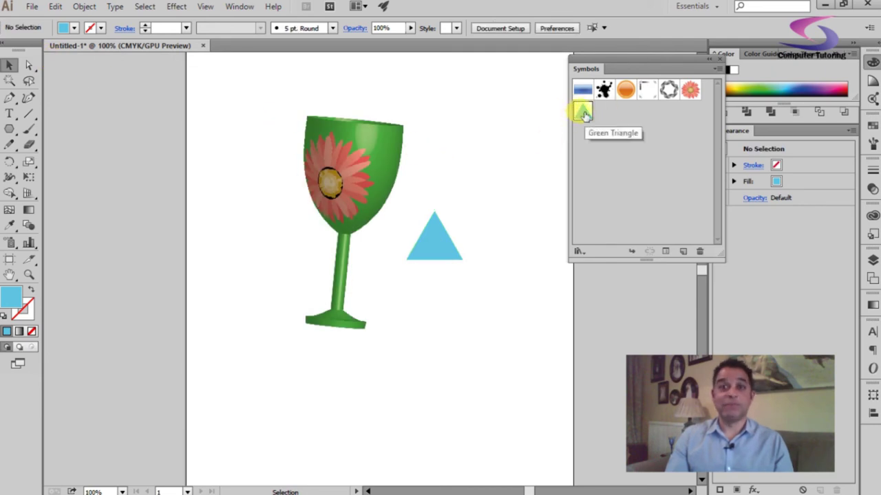
Drag more Green Triangle instances from the Symbols panel onto the artboard around the glass.
drag(582, 114, 460, 114)
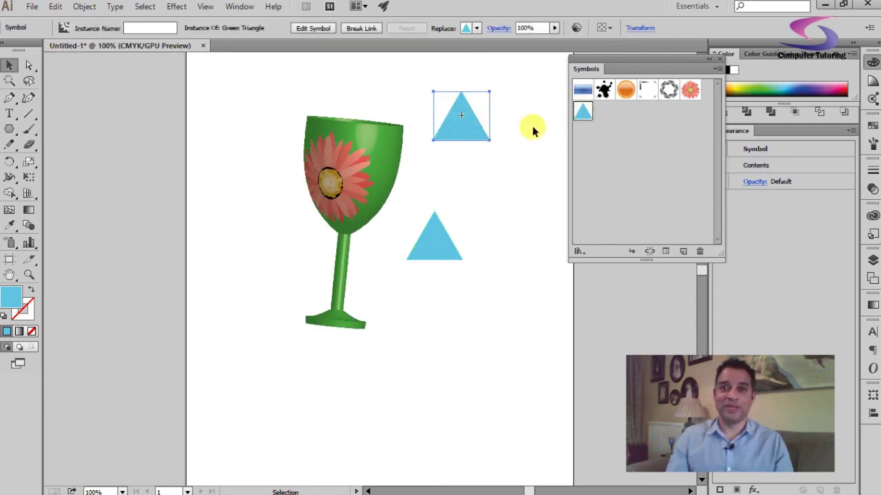
drag(582, 112, 411, 354)
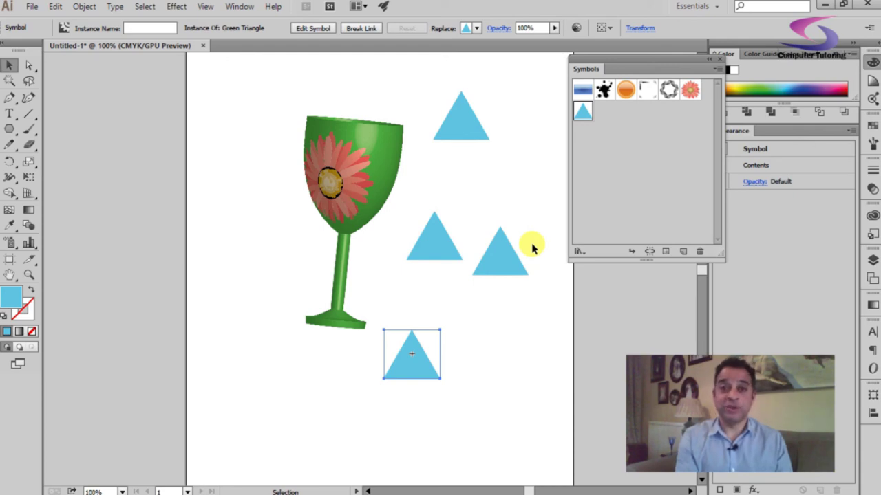
click(11, 99)
Draw a short curved bowl profile left of the glass with a light blue stroke and no fill.
key(ctrl+shift+a)
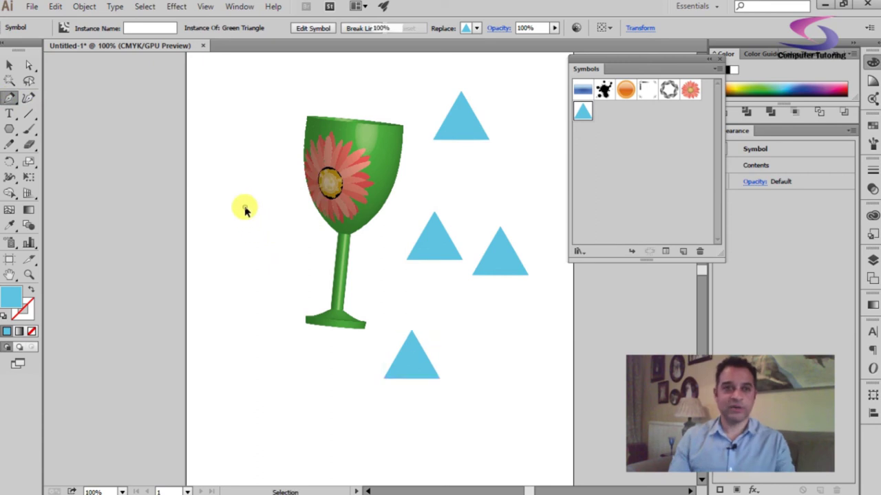
click(202, 177)
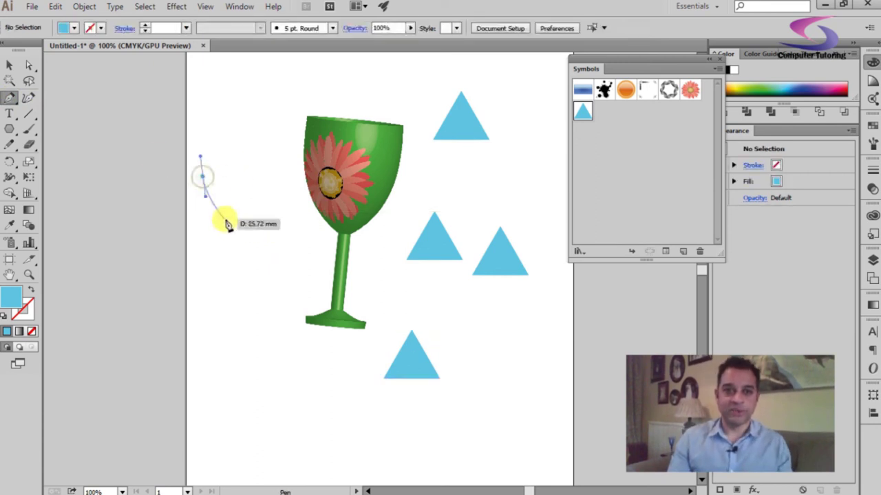
drag(240, 226, 285, 238)
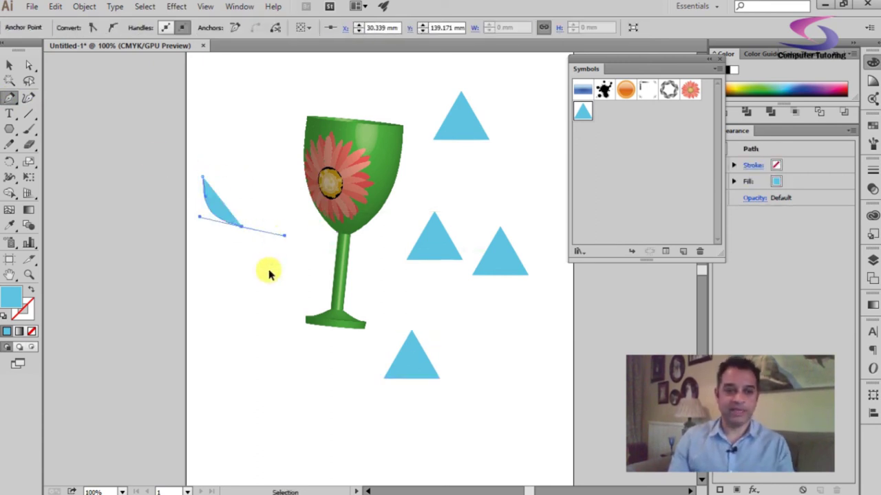
ctrl+click(268, 270)
click(9, 65)
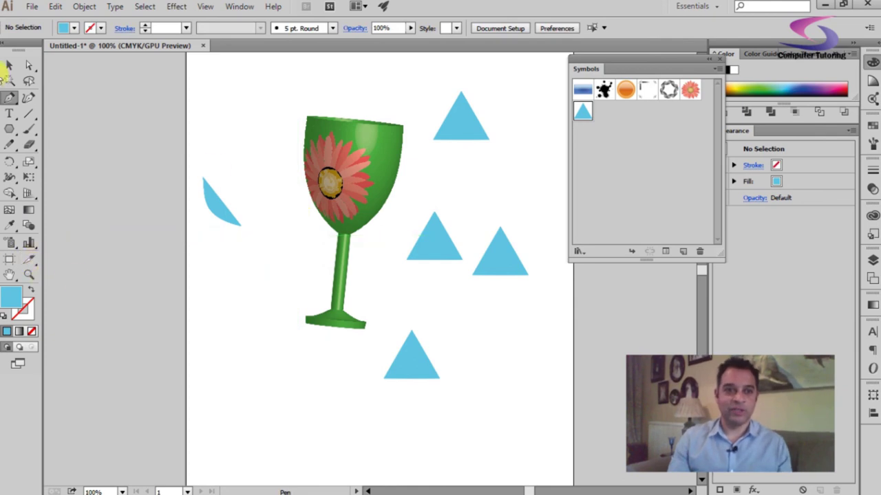
click(220, 210)
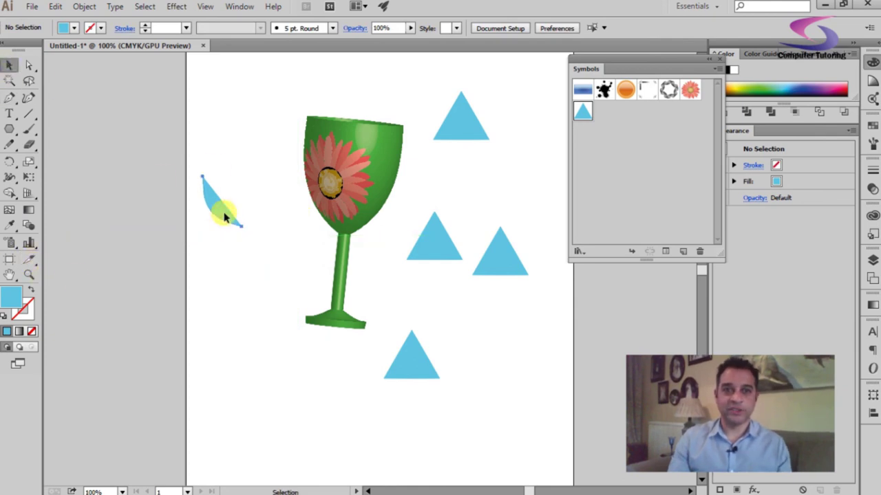
click(30, 290)
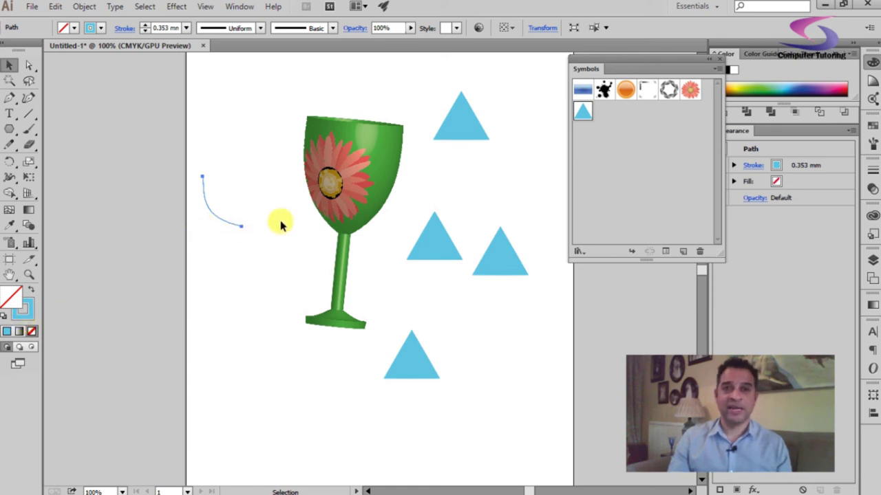
click(177, 7)
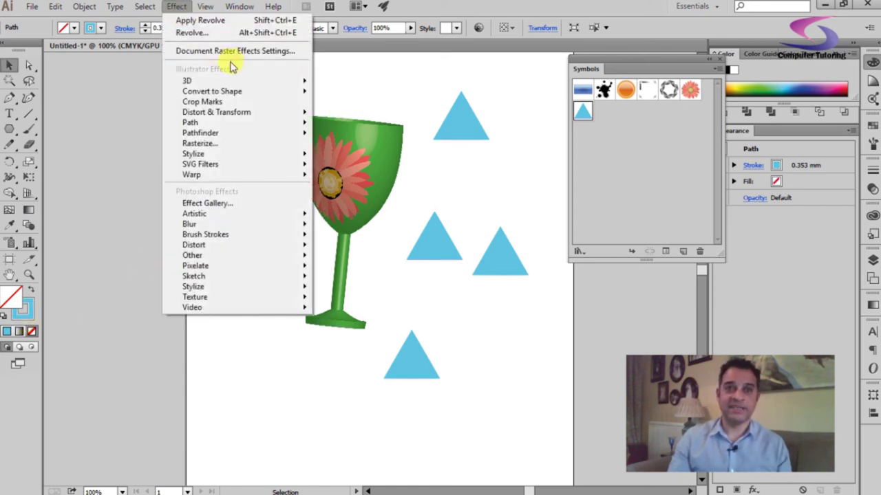
Apply Effect > 3D > Revolve from the Right Edge, rotated to -29°, -34°, 17°.
mouse_move(197, 83)
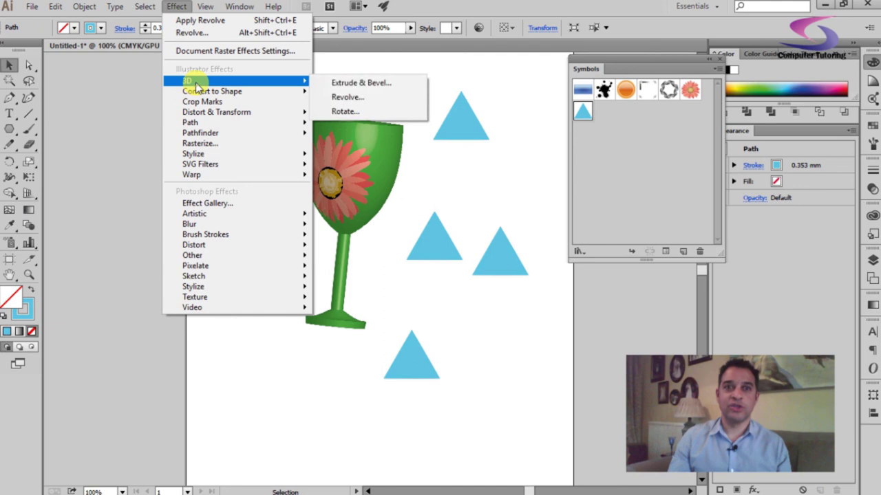
click(384, 104)
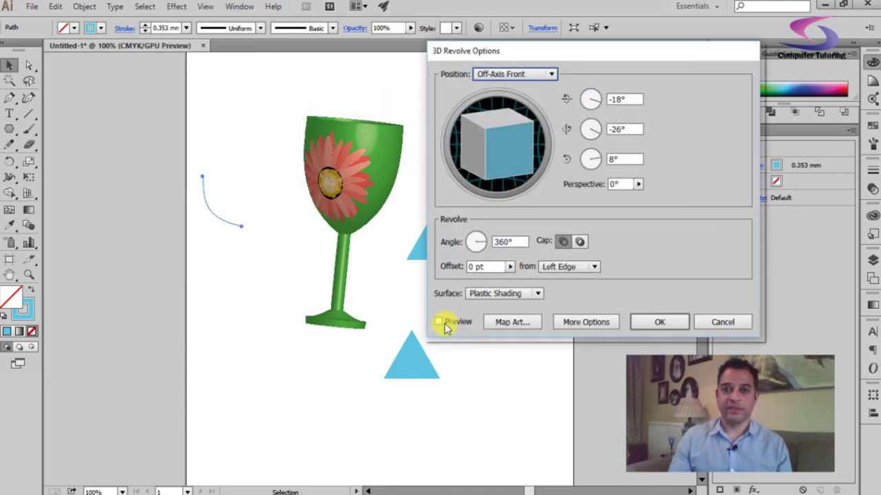
click(440, 324)
click(563, 267)
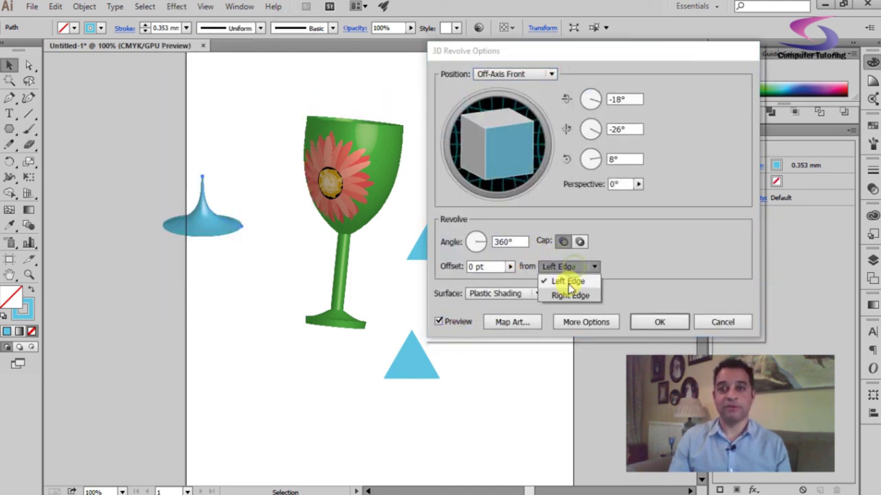
click(570, 295)
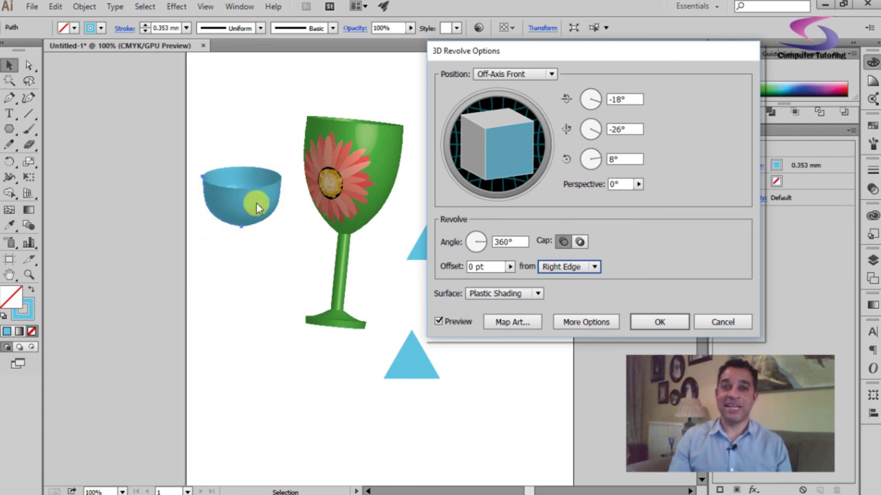
mouse_move(489, 152)
mouse_down()
mouse_move(481, 148)
mouse_move(478, 163)
mouse_up()
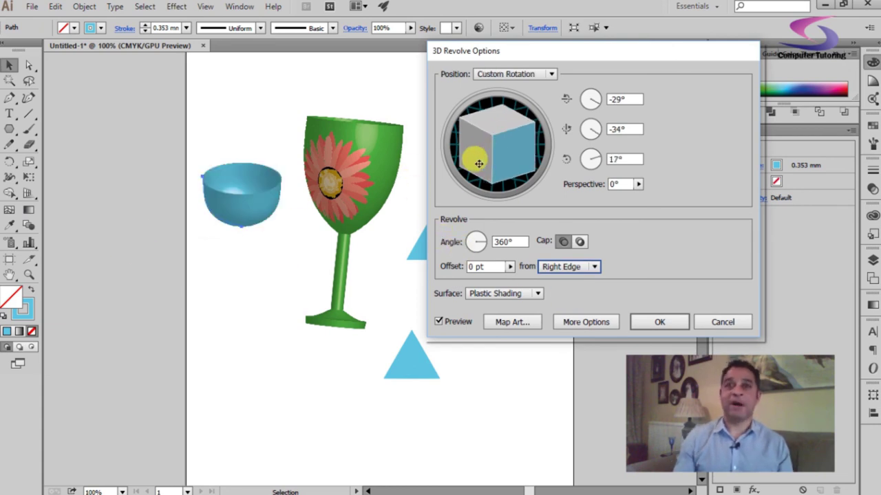